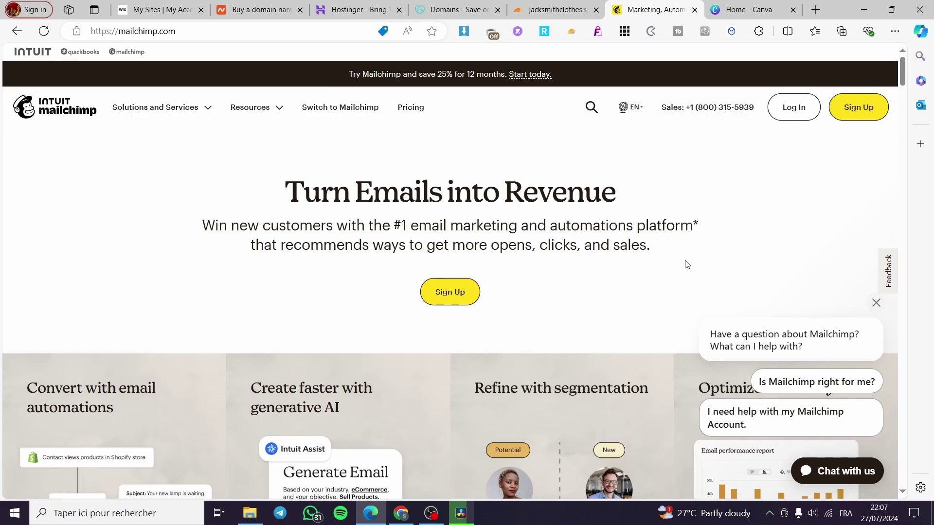
Step: Close the chat prompt on the Mailchimp homepage and log in to the account
scroll(823, 306, "down", 3)
left_click(876, 303)
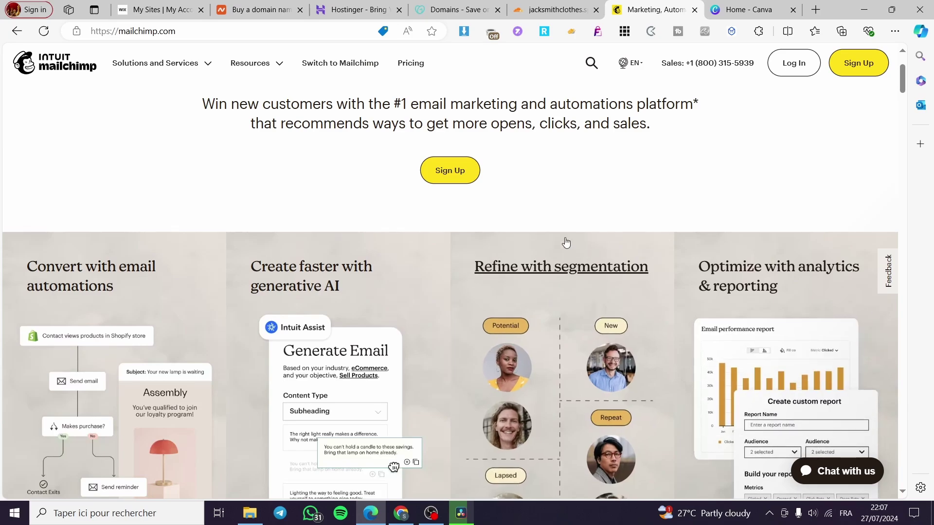
scroll(346, 249, "up", 3)
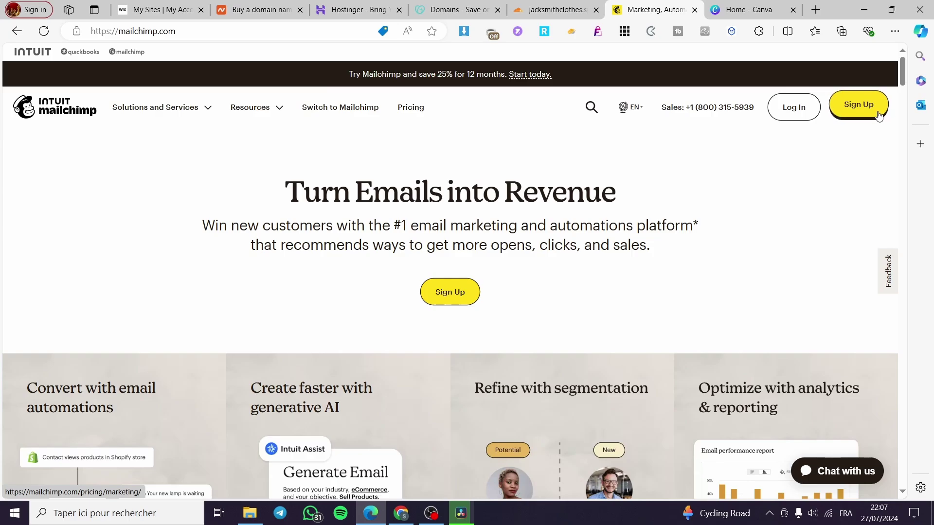
left_click(791, 116)
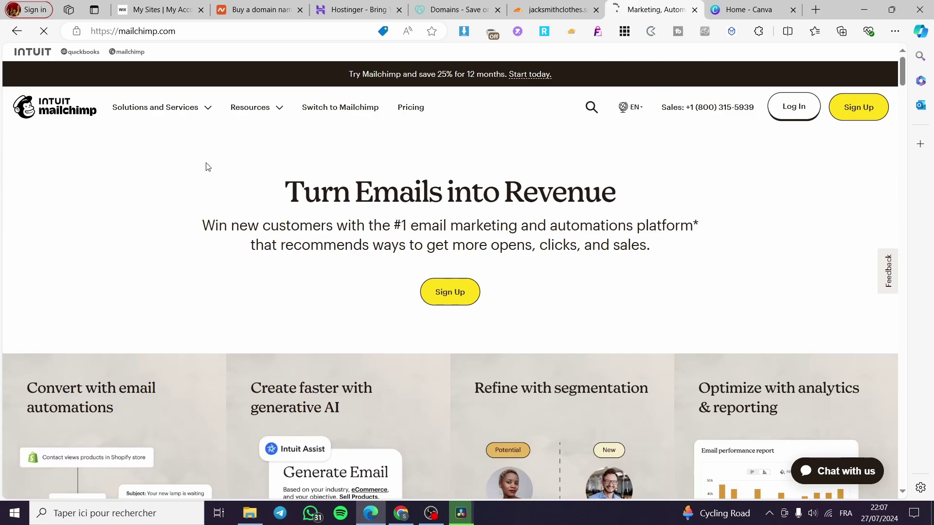
left_click(749, 10)
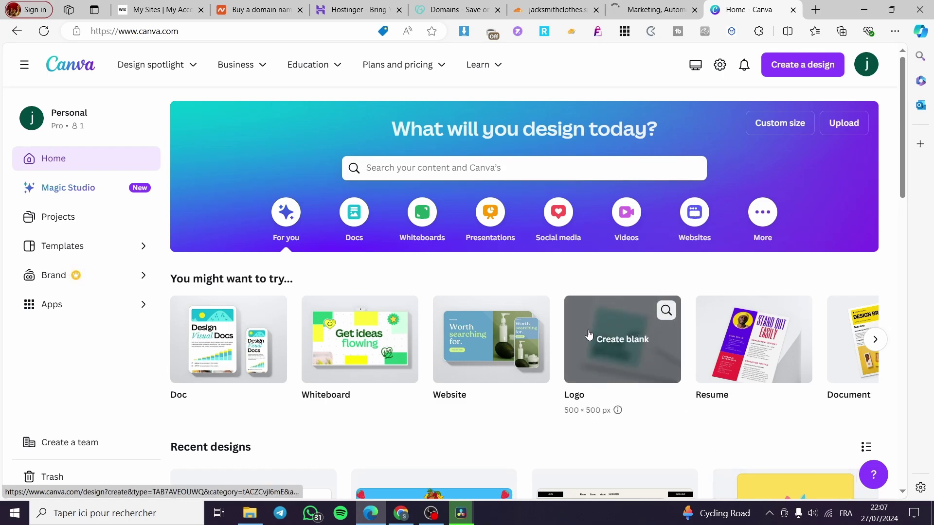
left_click(648, 5)
left_click(789, 102)
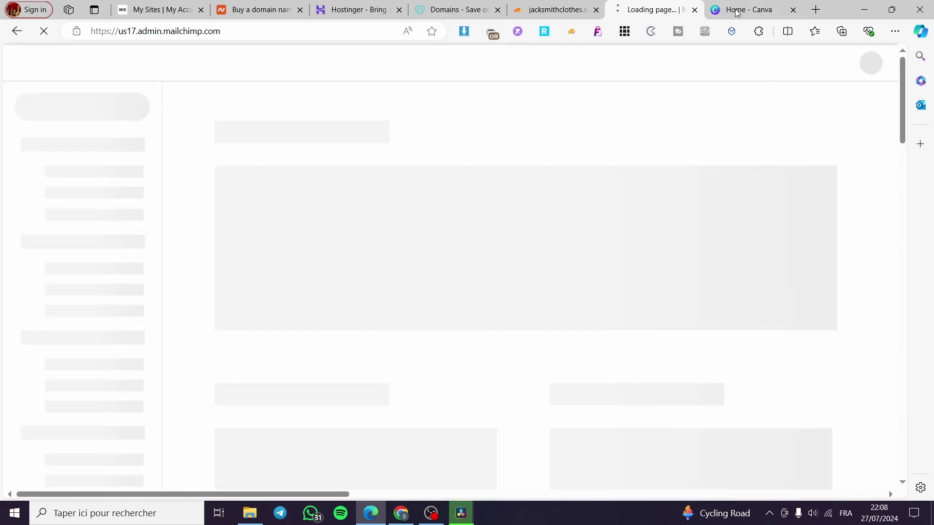
Step: Switch to Canva and search for "waitlist" designs
left_click(749, 9)
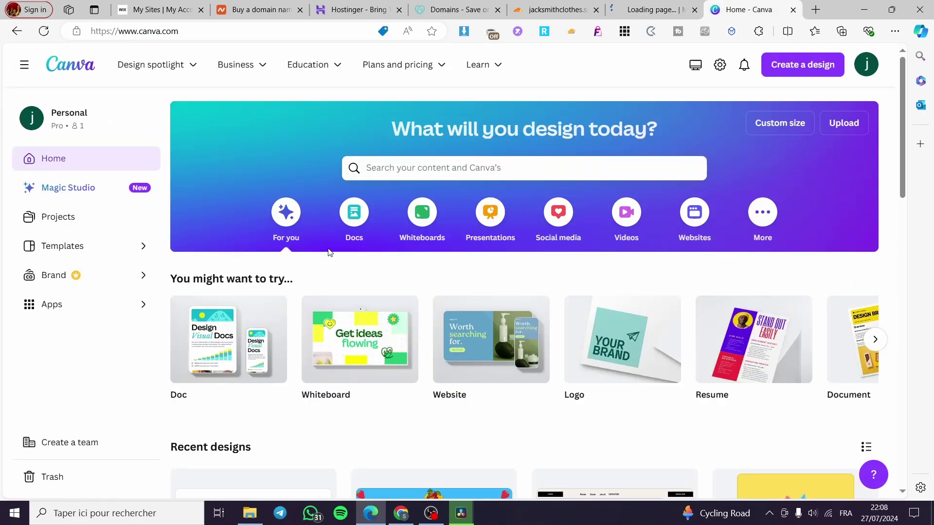
left_click(637, 10)
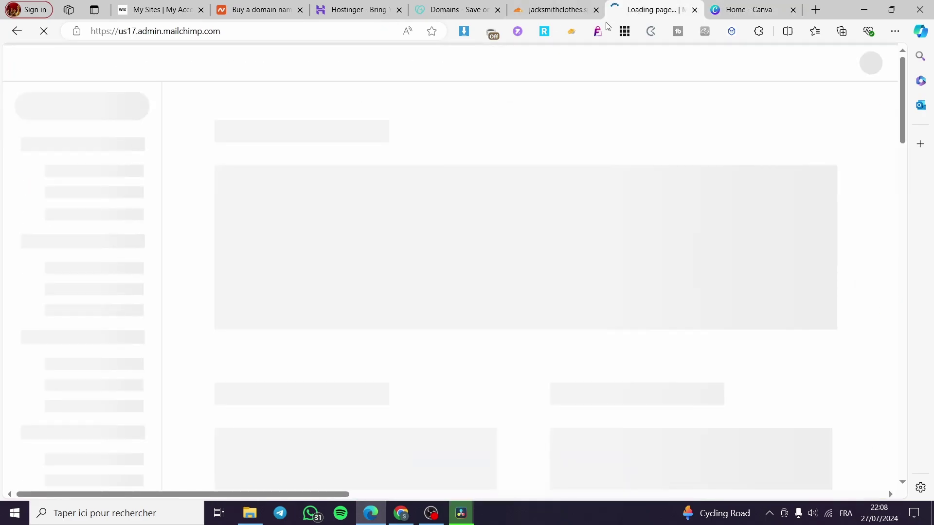
left_click(739, 6)
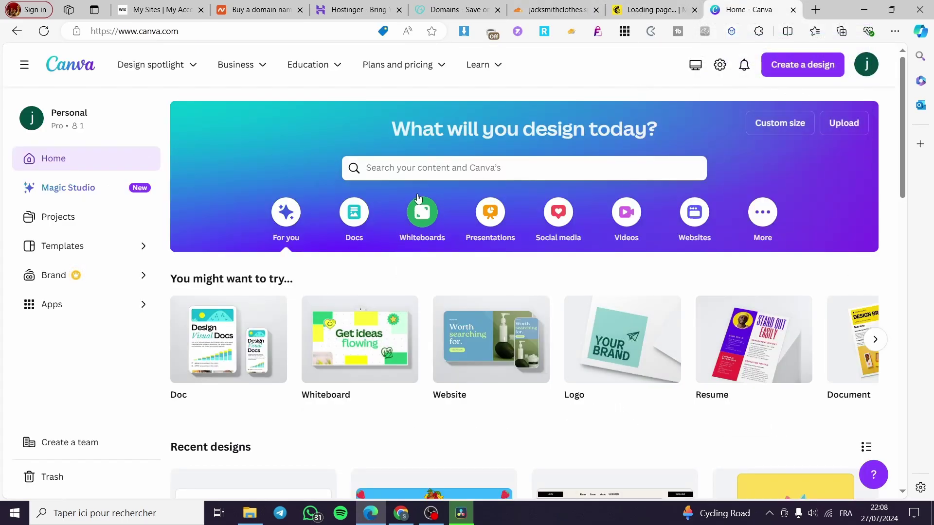
left_click(424, 173)
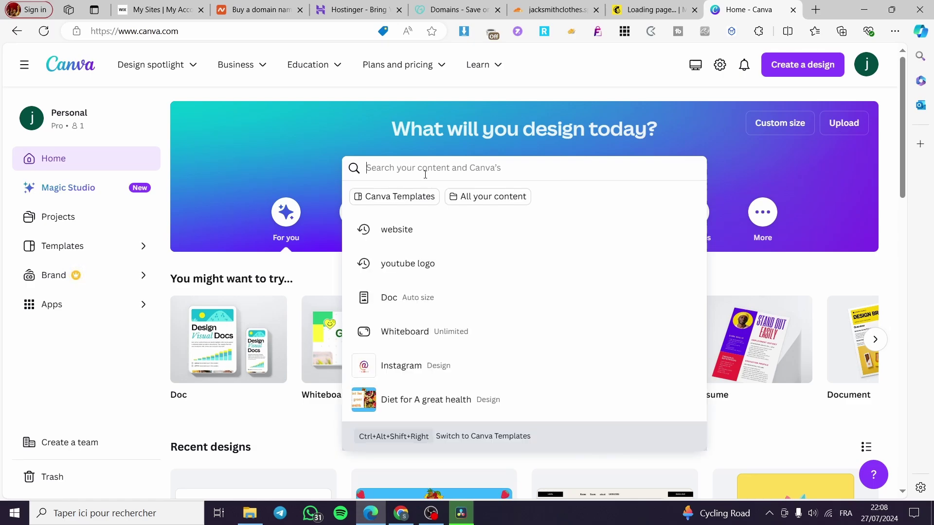
type("waitli")
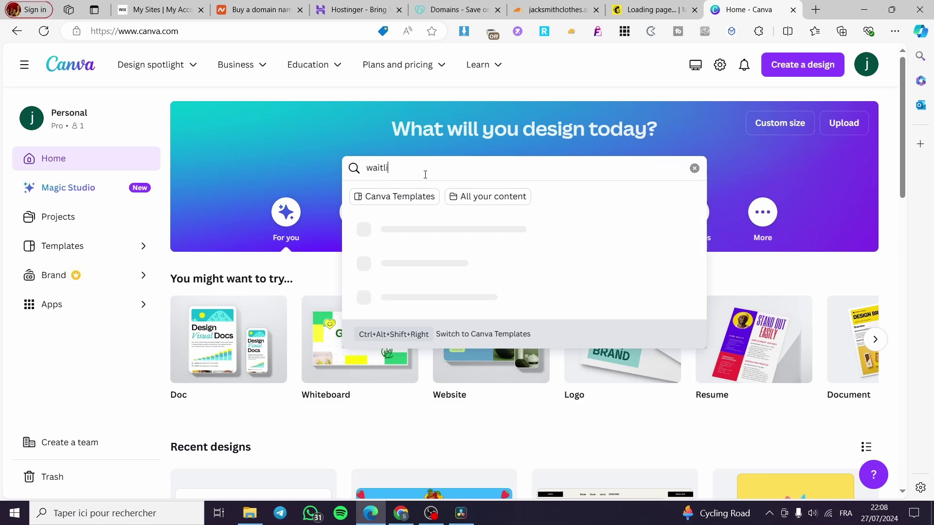
type("st")
key("Return")
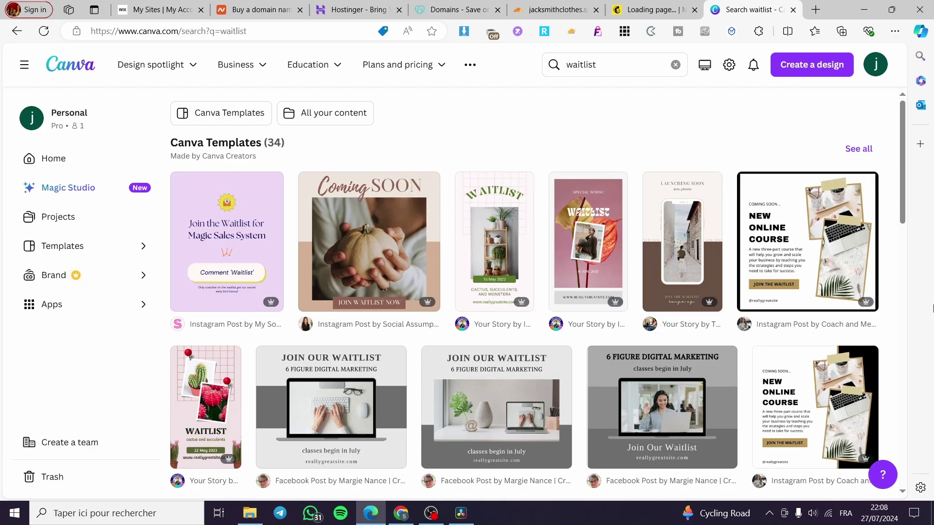
Step: Browse the waitlist templates and start customizing the black-bordered "New Online Course" Course Announcement Instagram Post
mouse_move(861, 305)
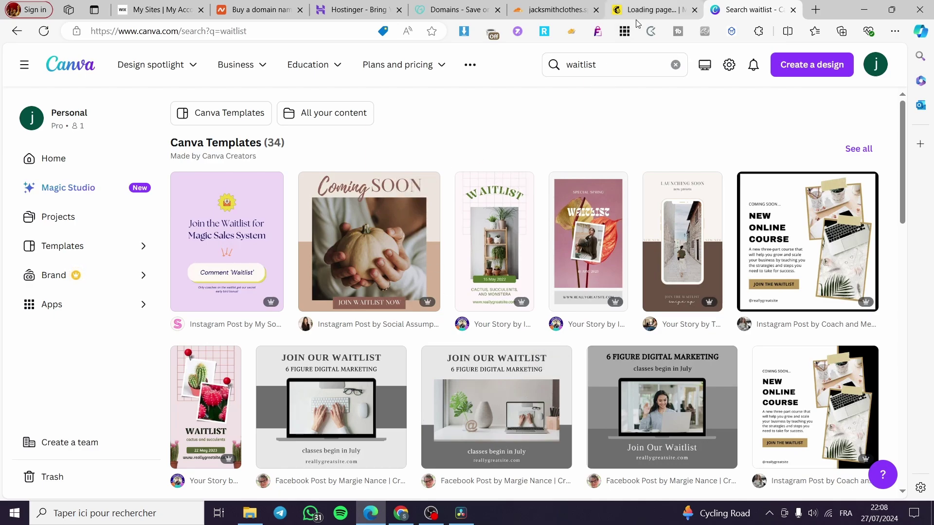
scroll(357, 406, "down", 8)
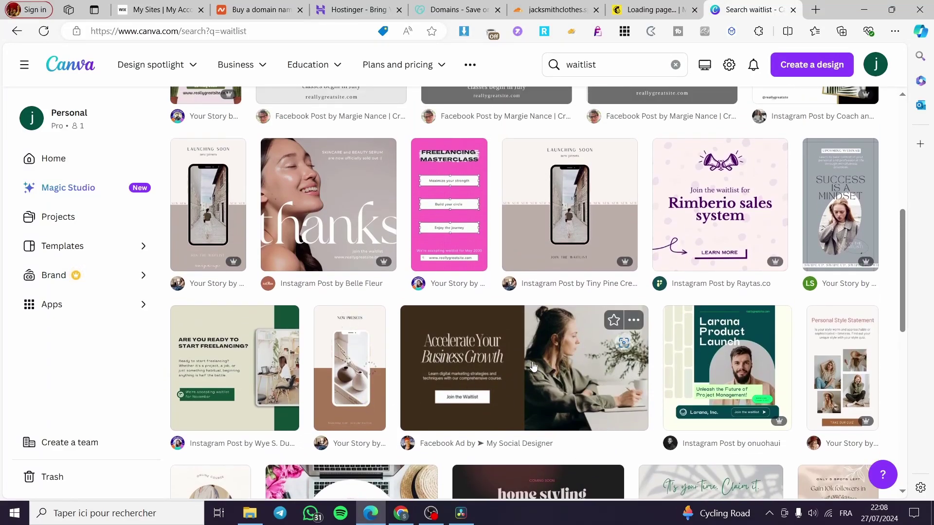
scroll(625, 368, "up", 8)
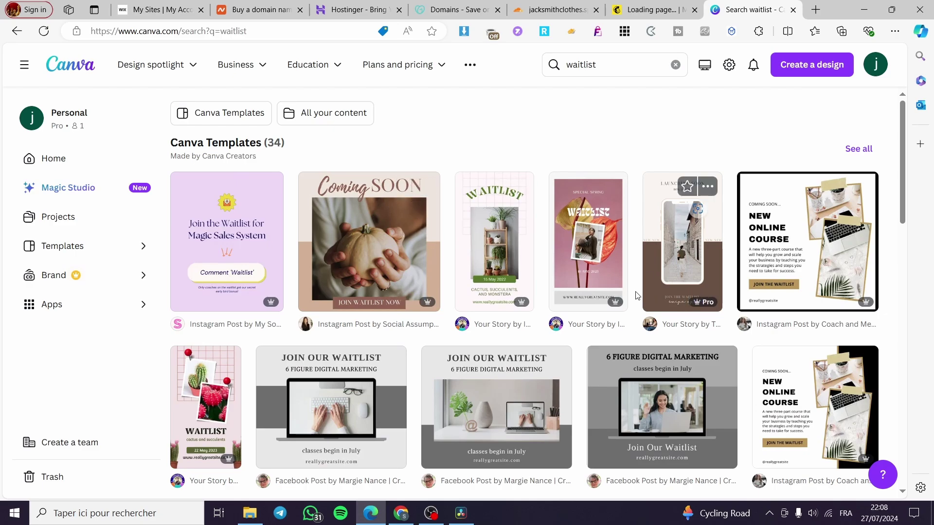
scroll(615, 289, "down", 7)
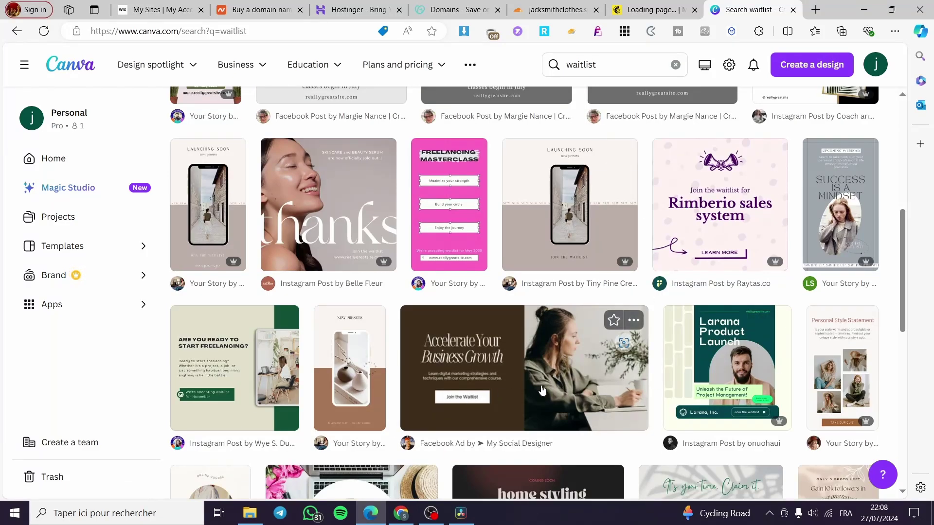
scroll(720, 369, "down", 5)
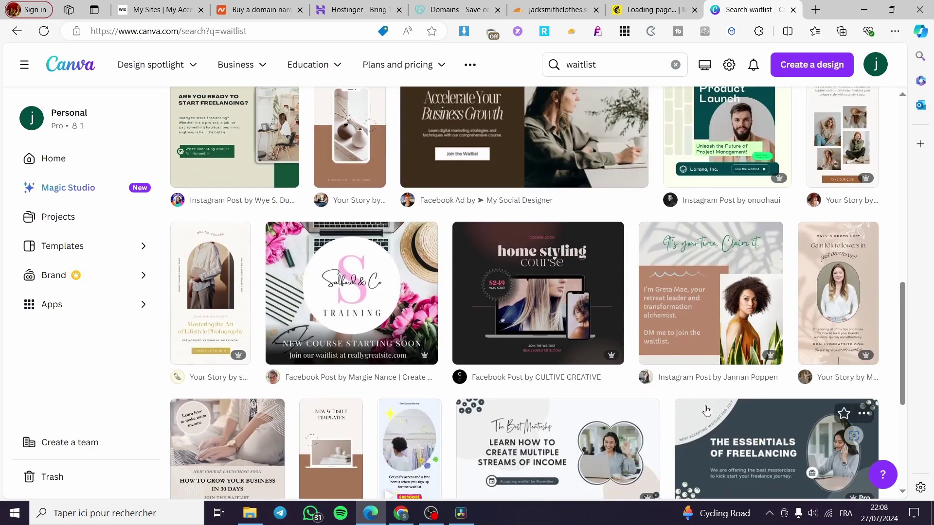
scroll(592, 436, "down", 2)
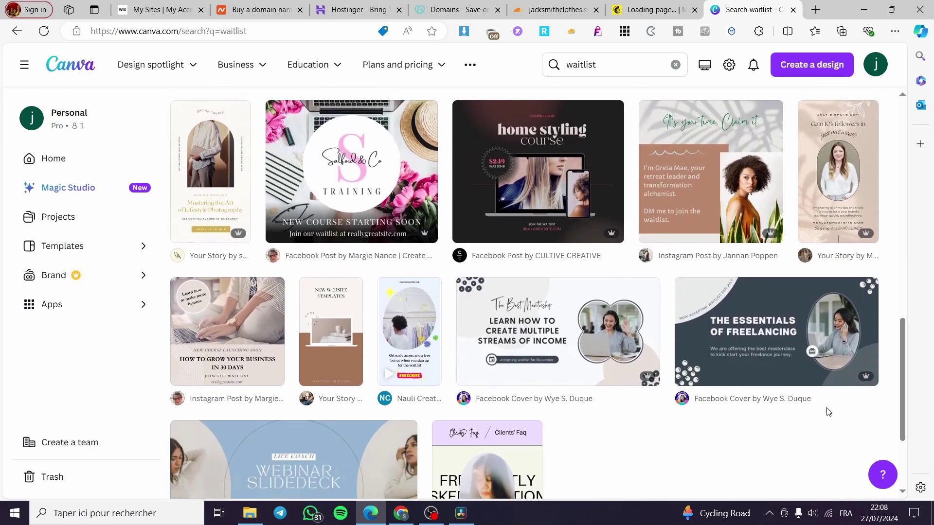
scroll(599, 450, "down", 3)
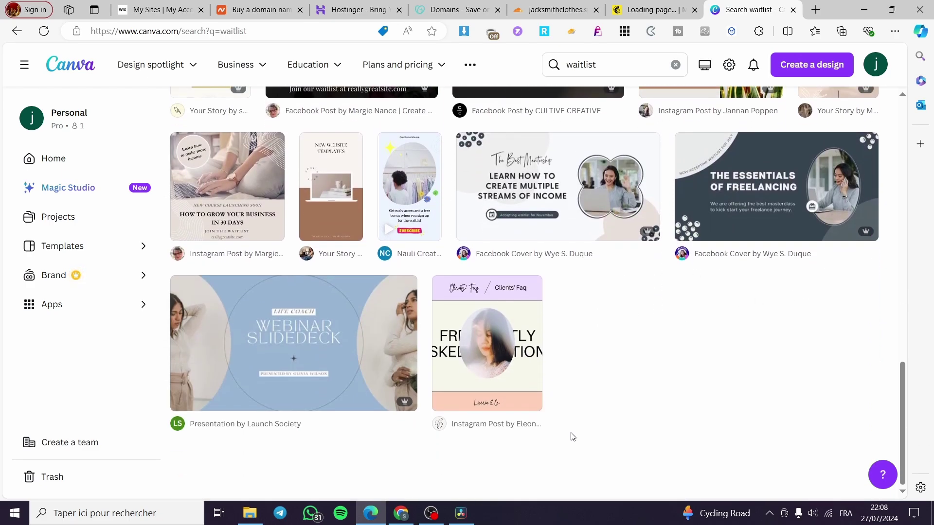
scroll(647, 413, "up", 14)
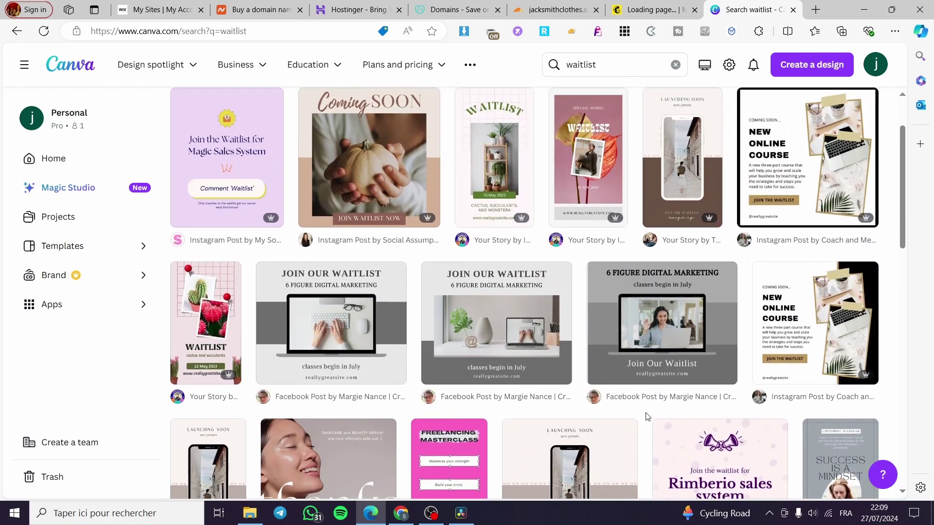
scroll(646, 416, "up", 2)
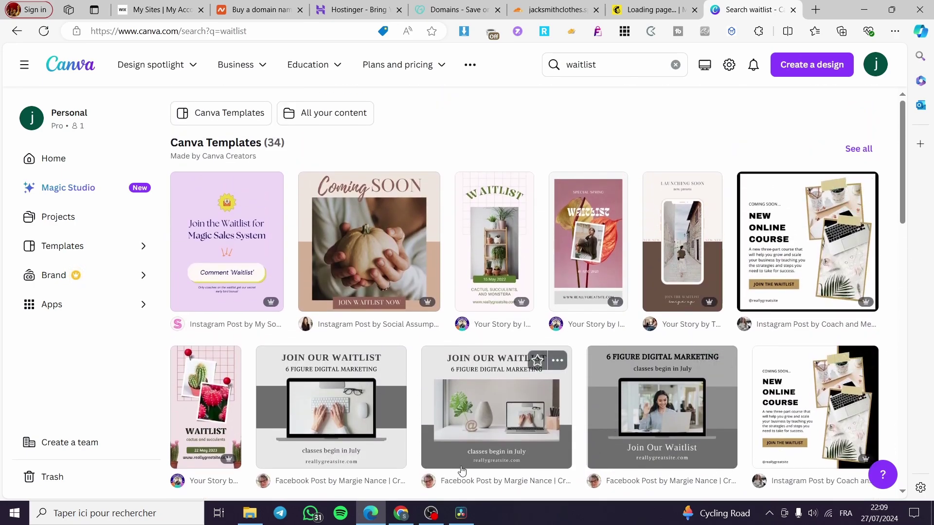
left_click(831, 244)
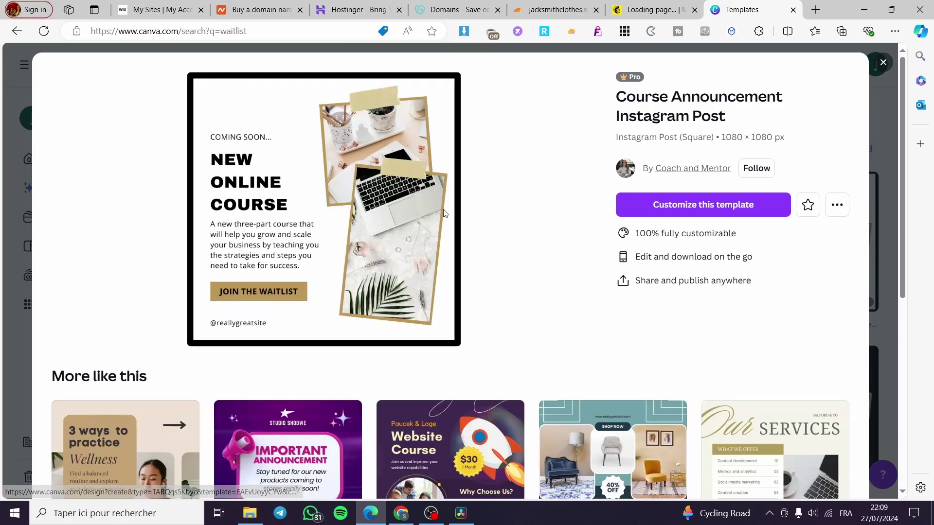
left_click(731, 210)
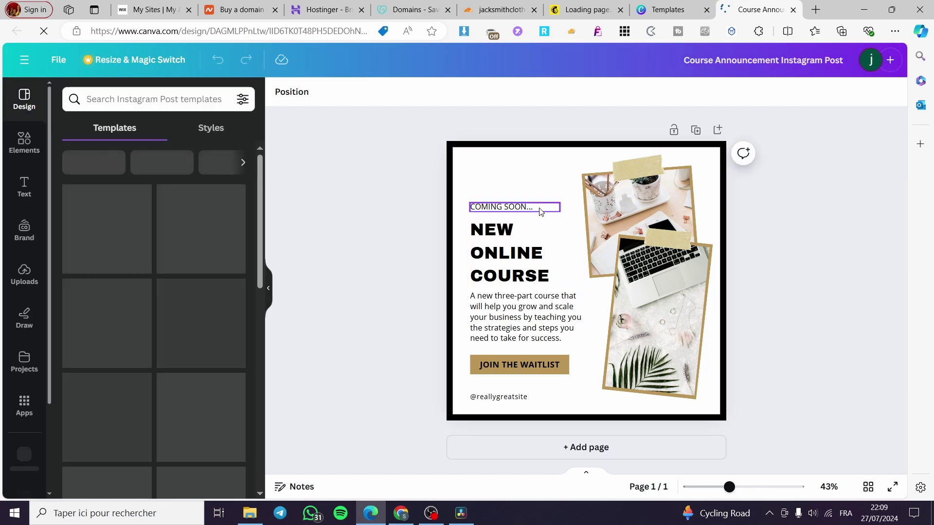
Step: Replace the "New Online Course" headline with "NEW MODERN SHOPPING WEBSITE IS IN THE WAY"
double_click(524, 260)
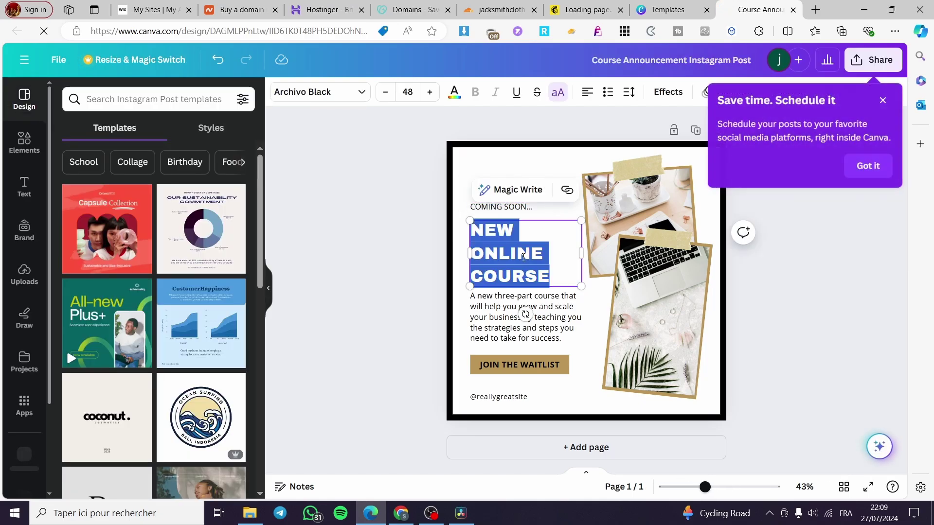
type("NE")
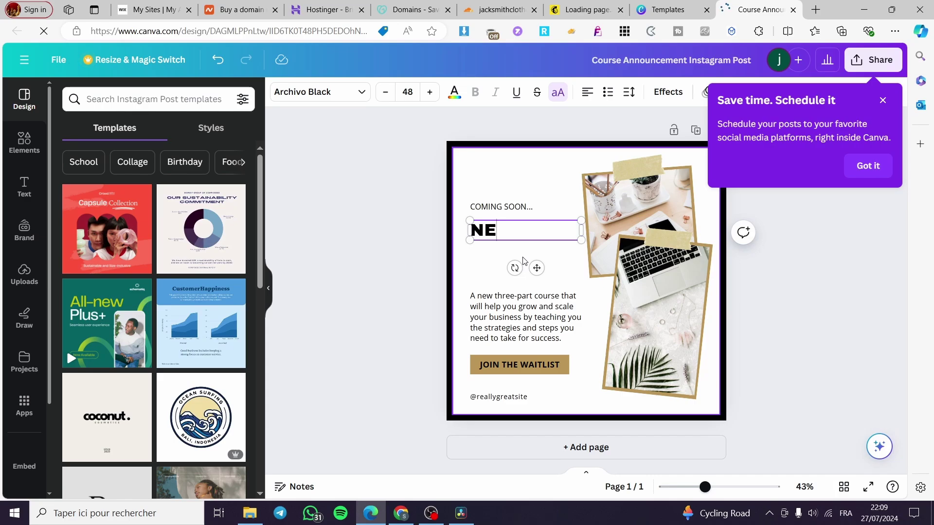
type("W MODE")
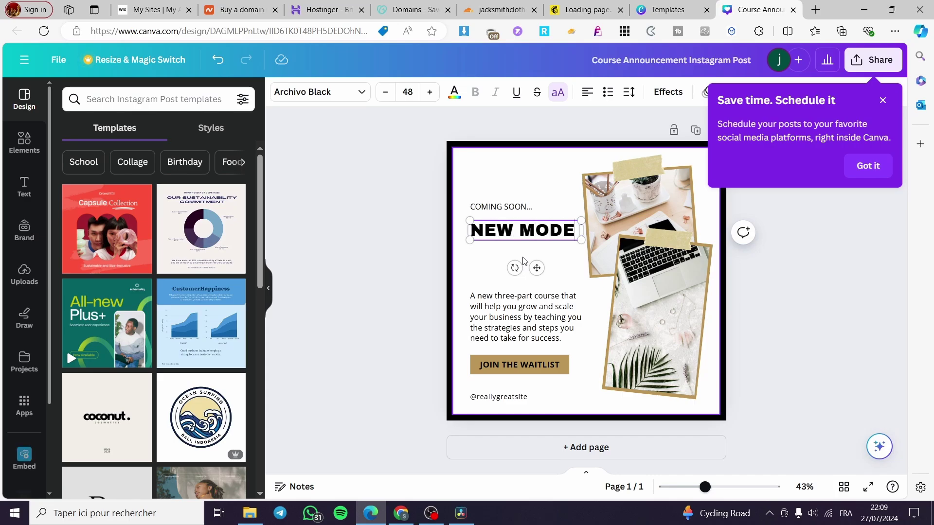
type("RN WEB")
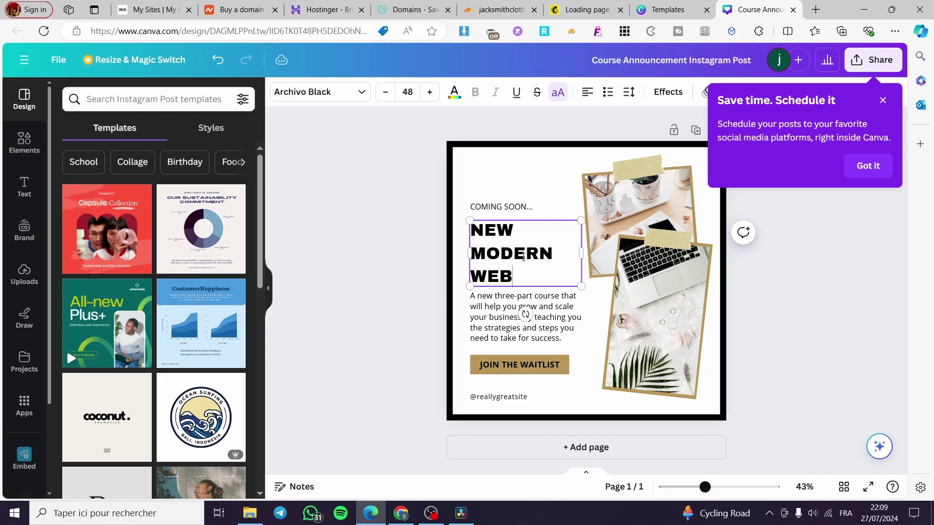
type("SITE IS")
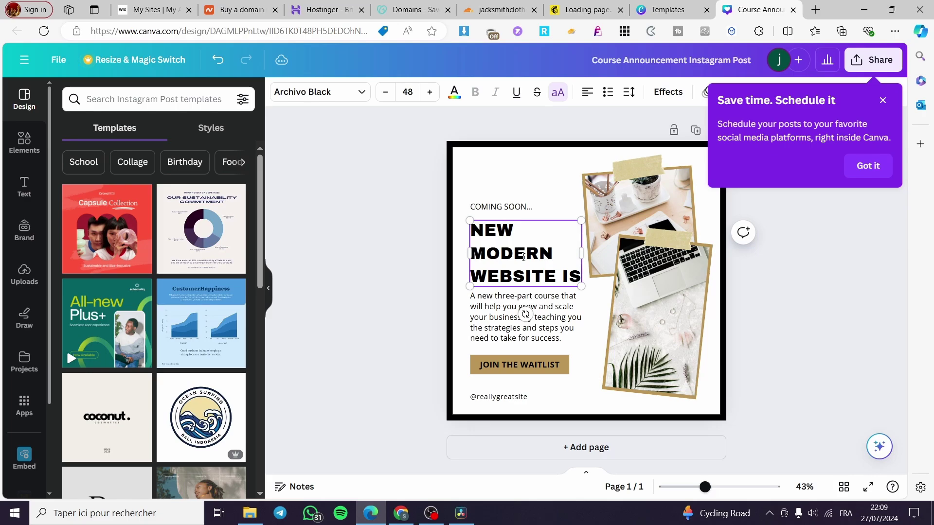
type(" IN THE WA")
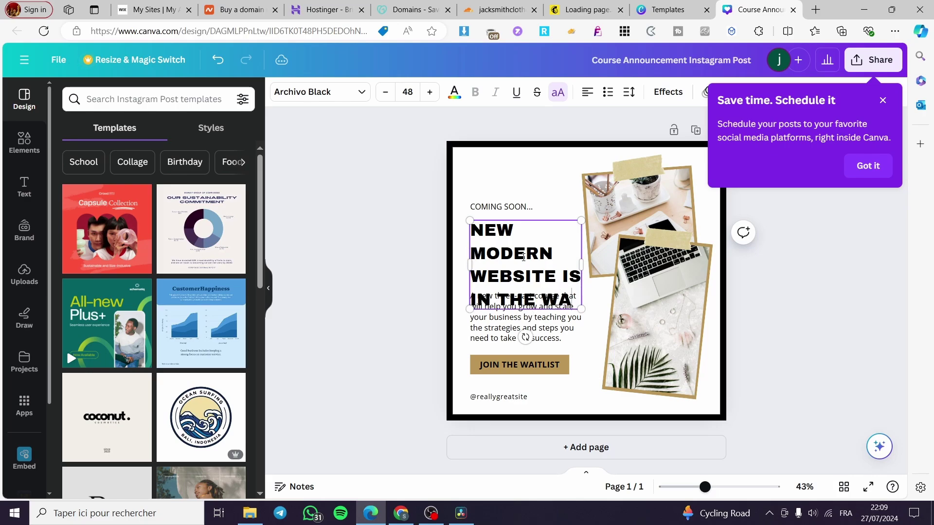
type("Y")
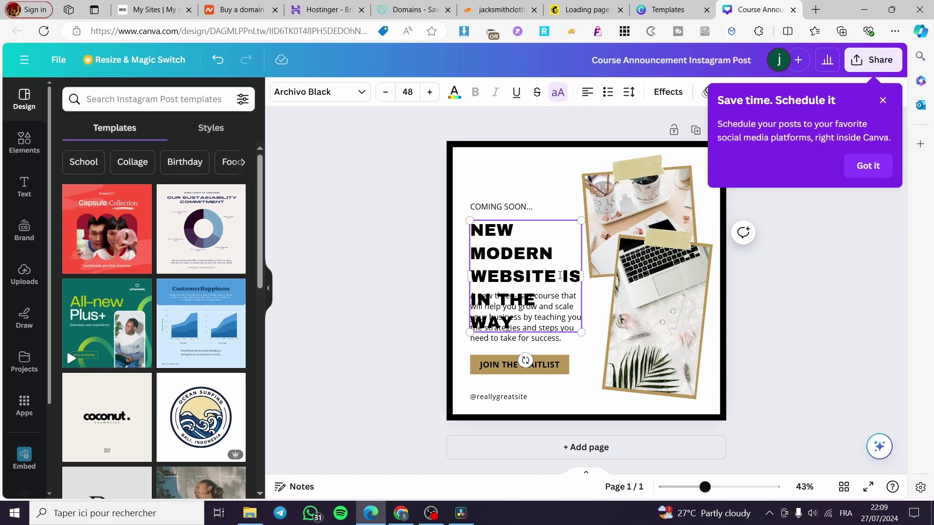
type(" SHOPPING")
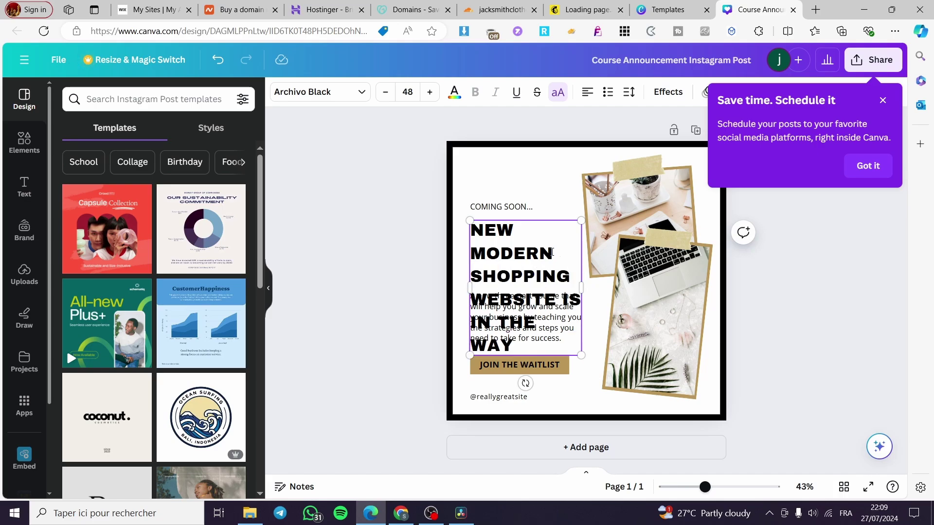
Step: Scale the headline down to font size 37.1, narrow its text box to clear the photos, and dismiss the scheduling tip
left_click_drag(581, 355, 601, 289)
left_click(597, 260)
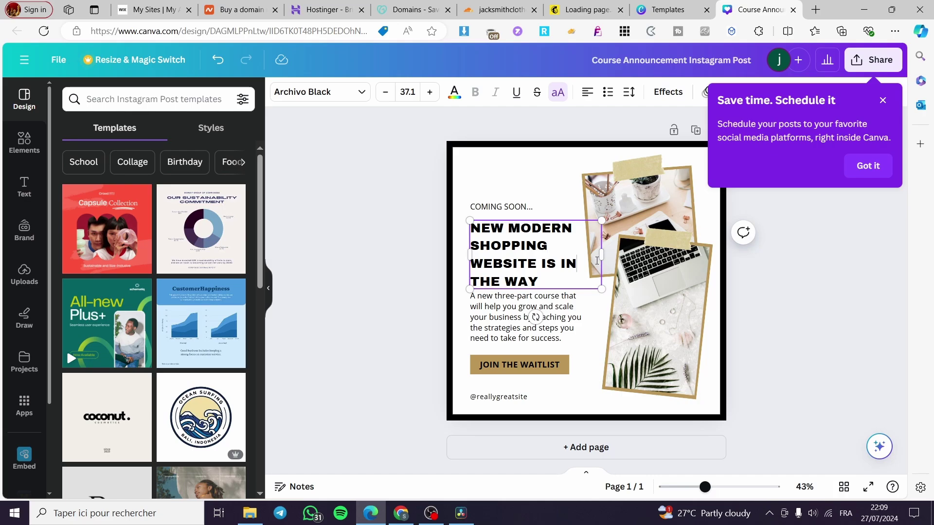
left_click_drag(601, 253, 575, 258)
left_click(794, 291)
left_click(868, 166)
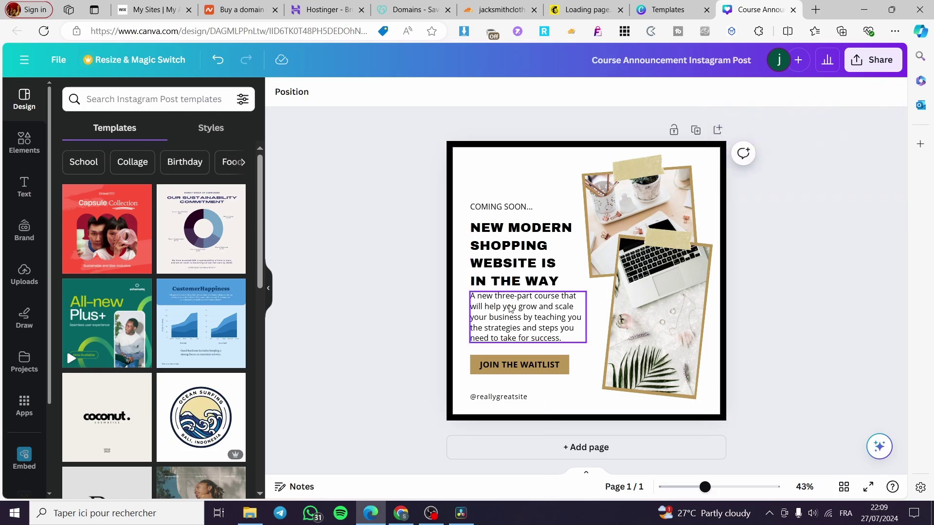
left_click(515, 334)
left_click(516, 335)
left_click(560, 368)
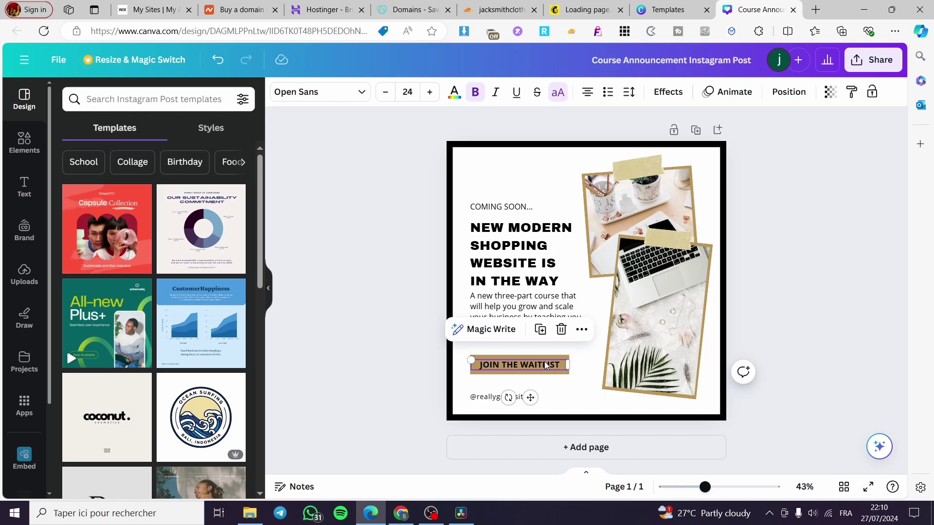
left_click(544, 369)
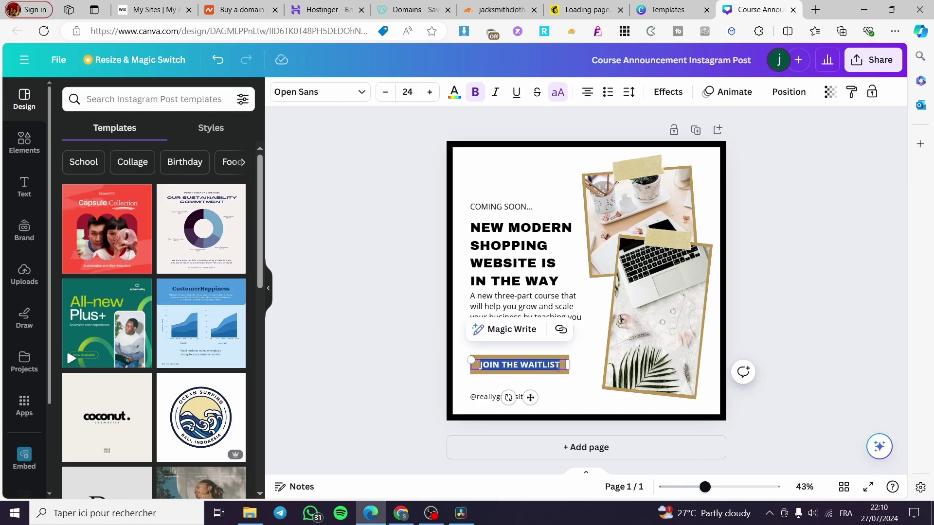
left_click(558, 398)
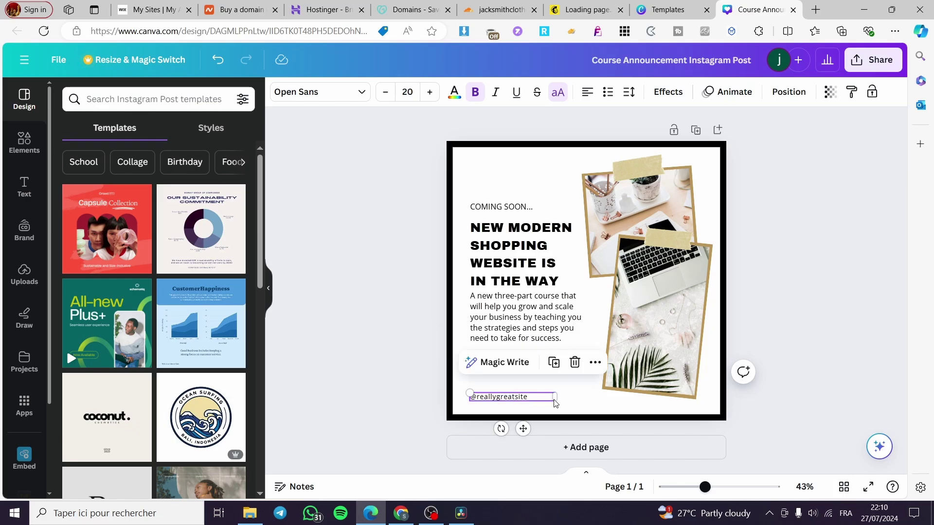
left_click(552, 365)
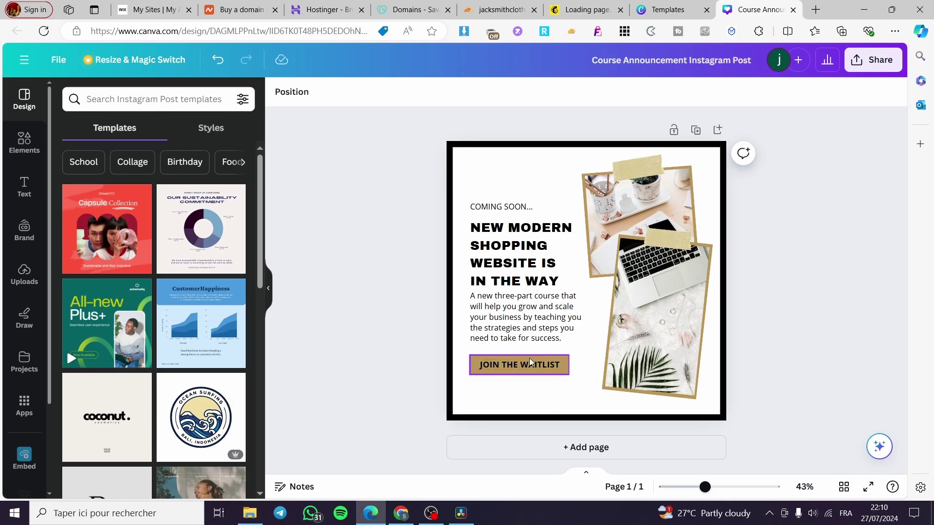
left_click(661, 320)
left_click(656, 211)
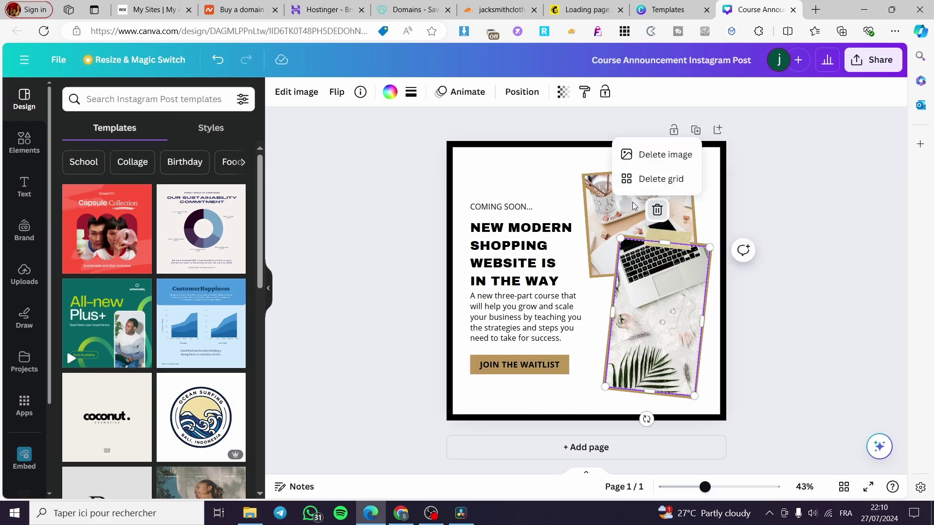
left_click(648, 155)
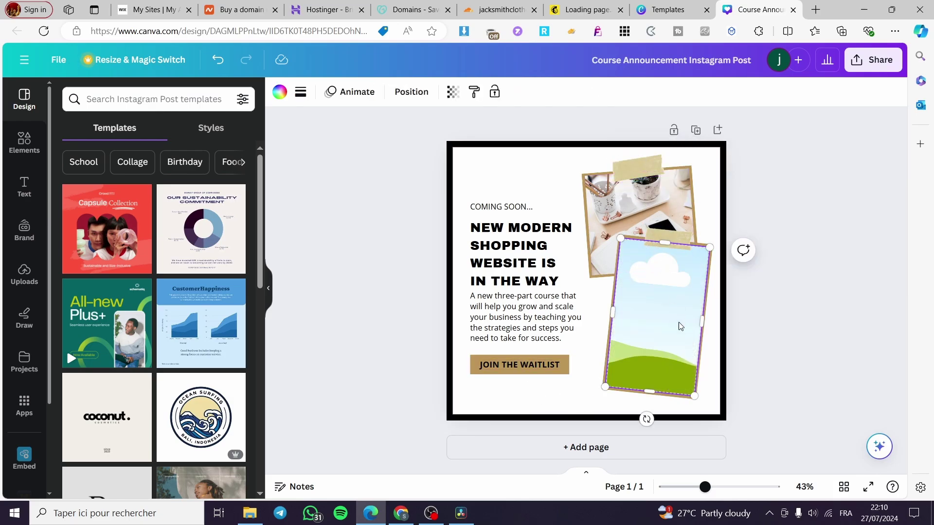
left_click(637, 199)
left_click(641, 142)
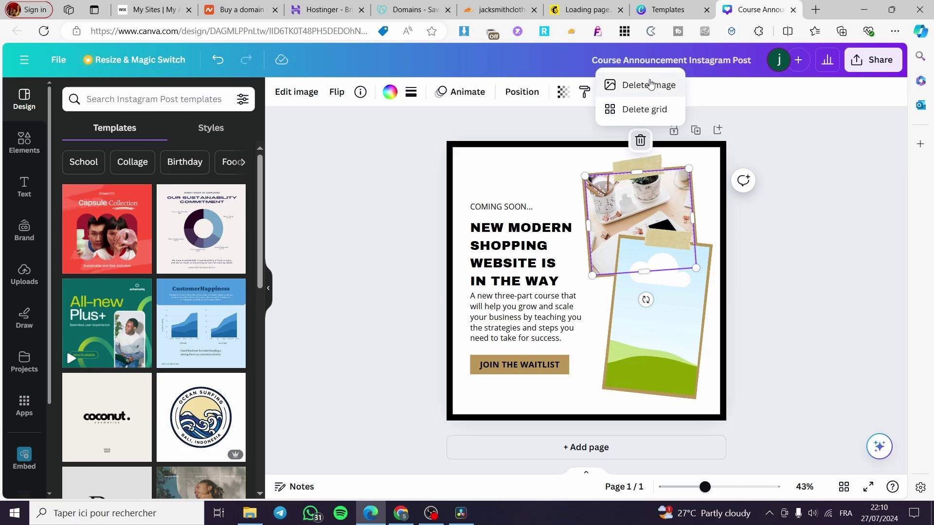
left_click(649, 85)
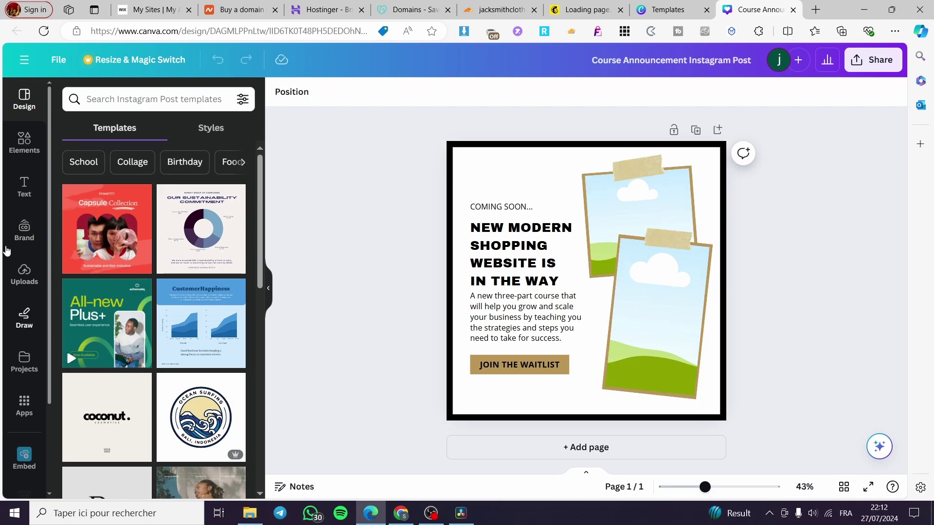
Step: Upload the PNGs "Features that you will gain joining our newsletters" and "Dark Blue And Yellow Modern Business Management Ebook Cover", and dismiss the media uploads tip
left_click(17, 277)
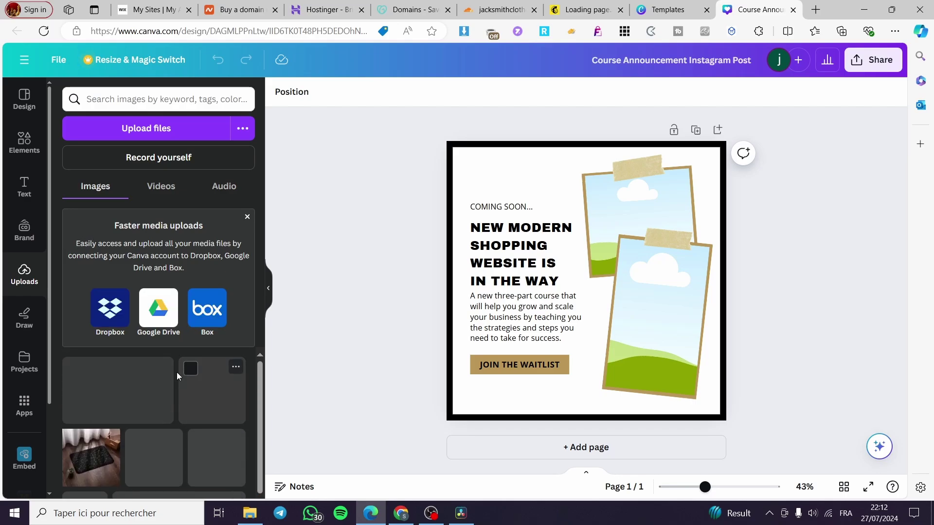
left_click(161, 128)
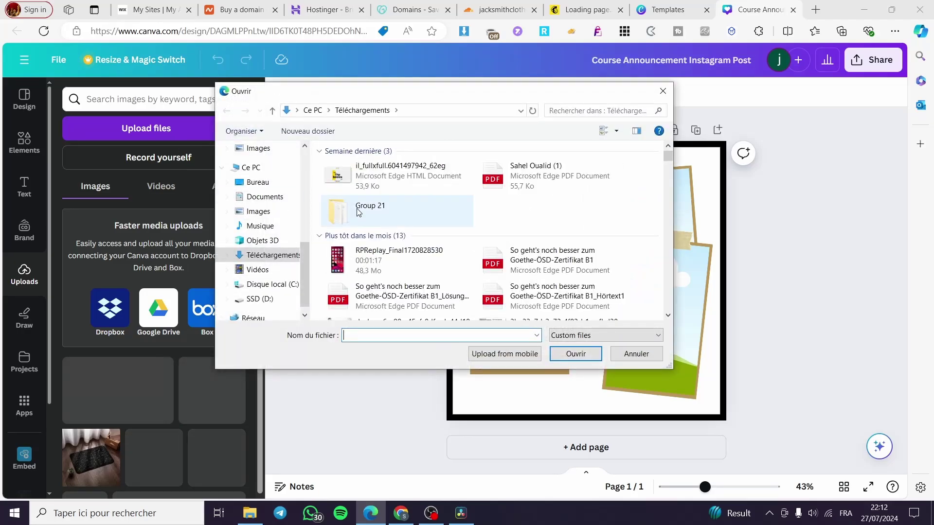
scroll(506, 254, "down", 10)
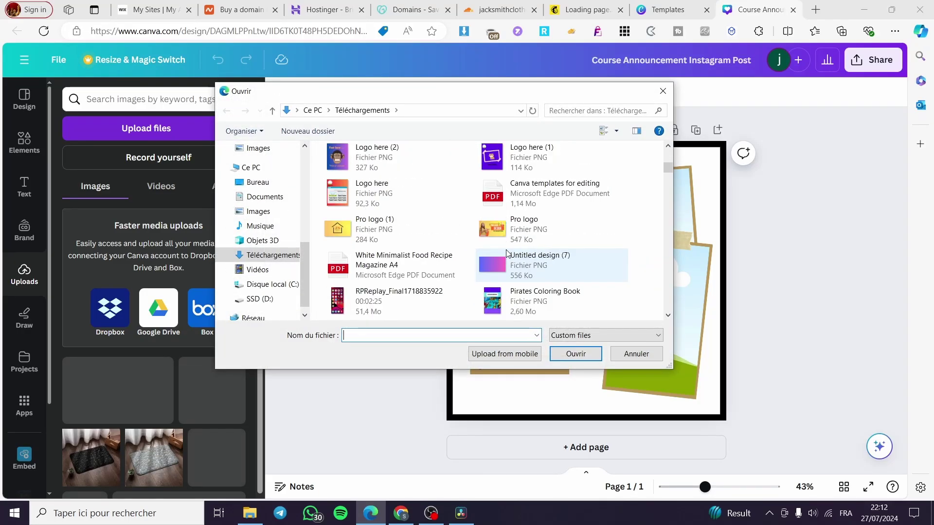
scroll(512, 244, "up", 3)
scroll(512, 244, "up", 3)
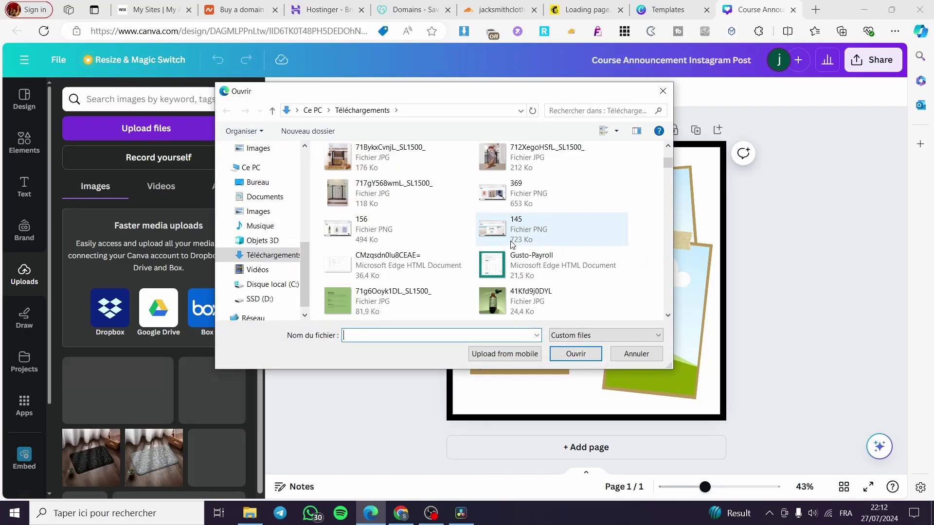
scroll(512, 244, "down", 6)
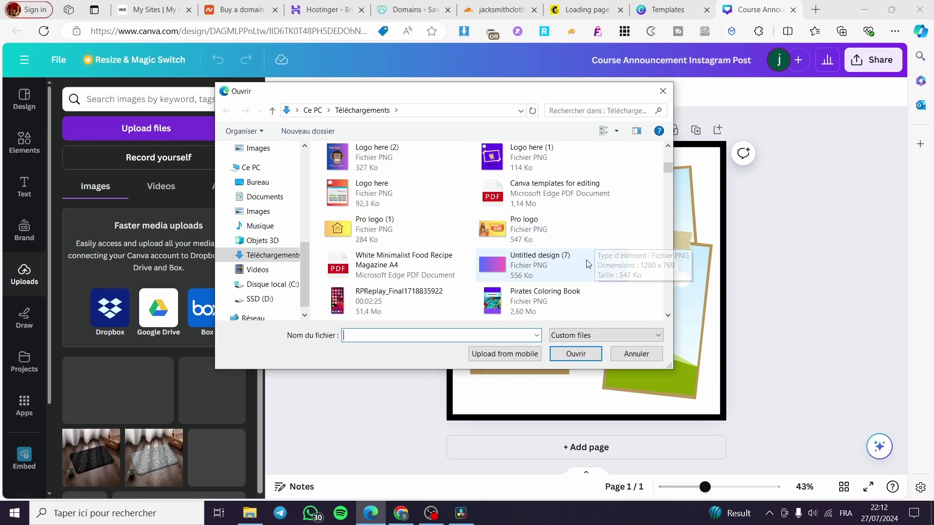
scroll(587, 263, "down", 1)
scroll(588, 263, "down", 3)
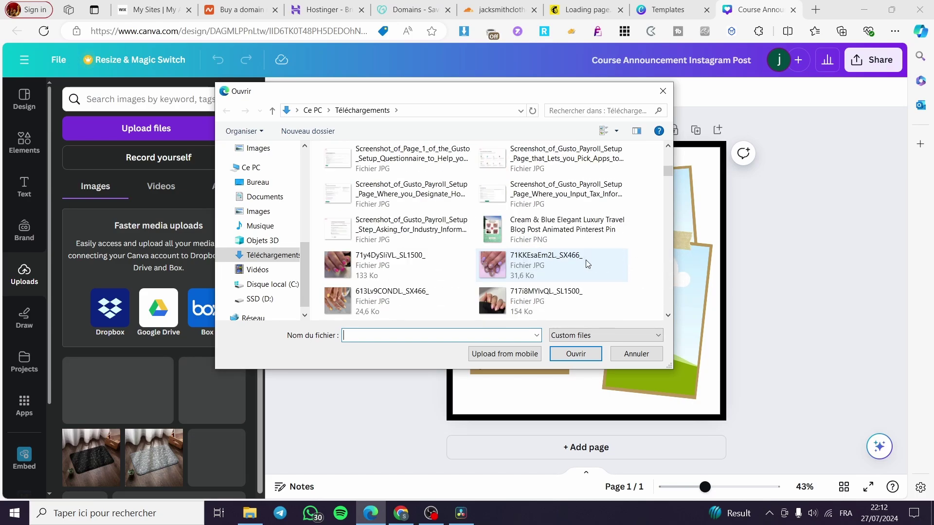
scroll(588, 263, "down", 6)
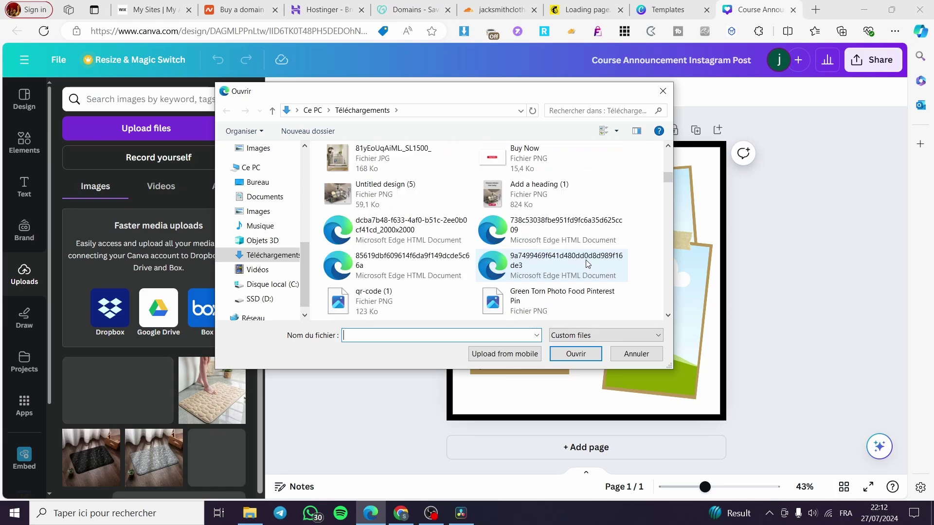
scroll(588, 263, "down", 5)
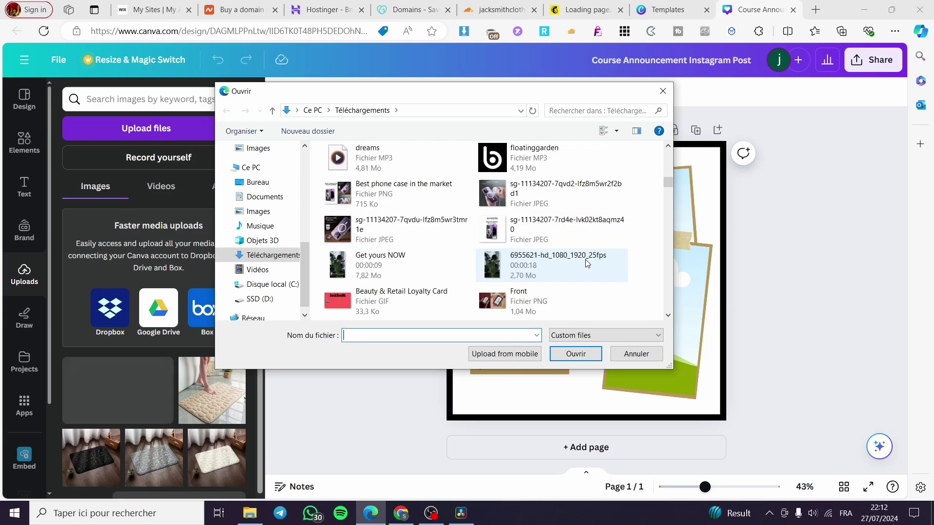
scroll(588, 264, "down", 3)
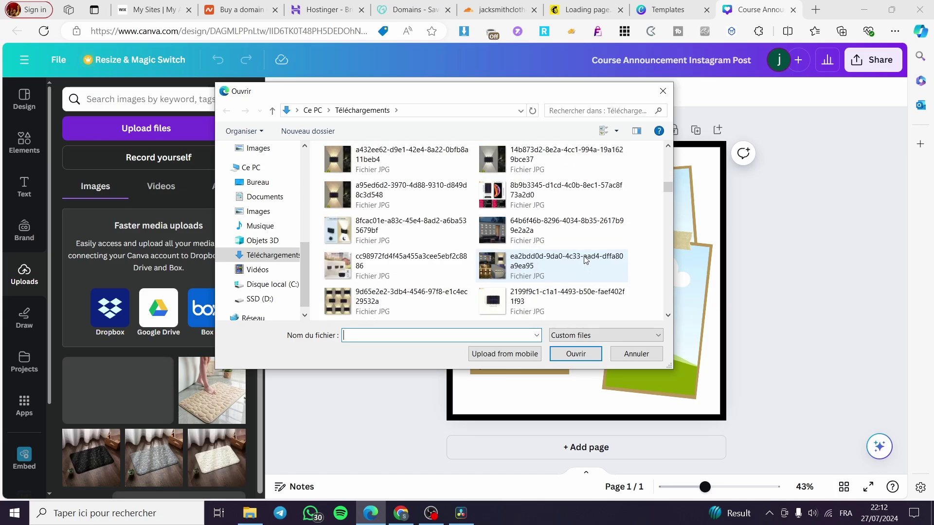
scroll(585, 261, "down", 3)
scroll(584, 262, "up", 5)
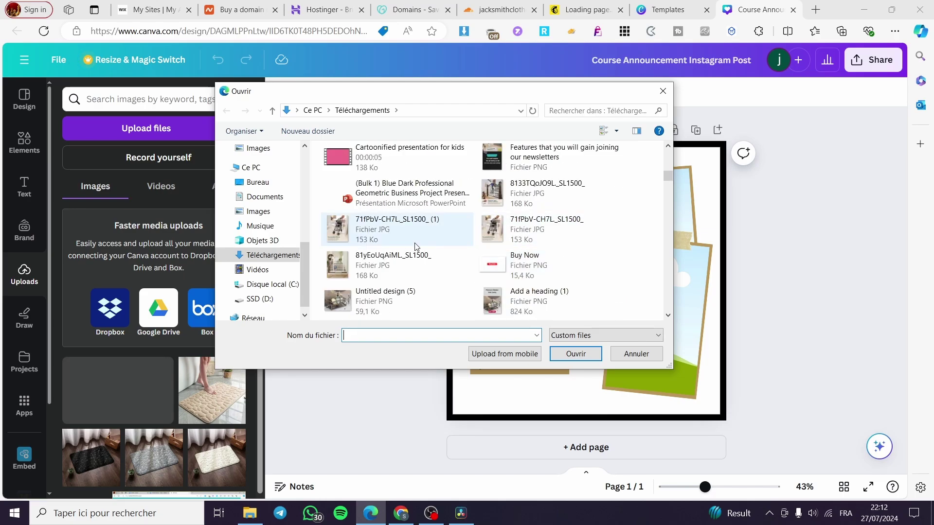
scroll(550, 254, "up", 3)
left_click(549, 255)
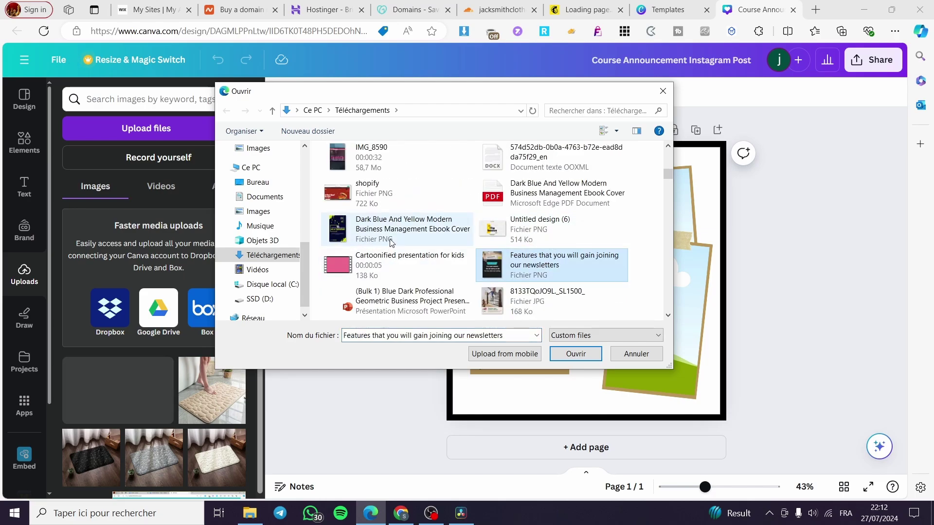
left_click(418, 231)
left_click(535, 273, "ctrl")
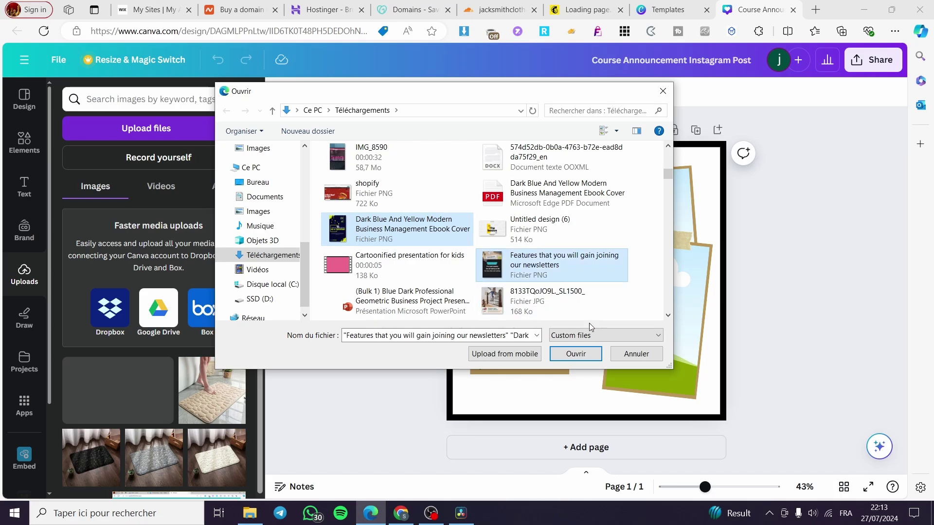
left_click(559, 354)
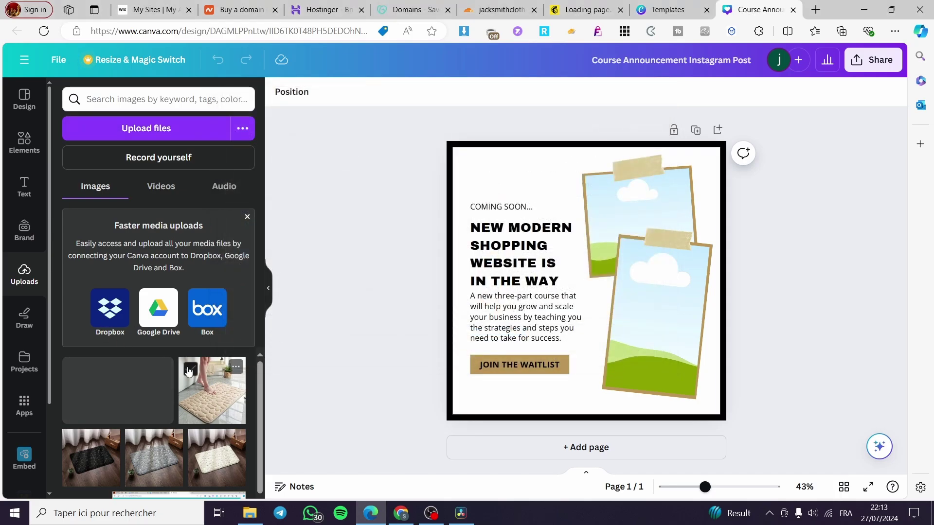
left_click(247, 218)
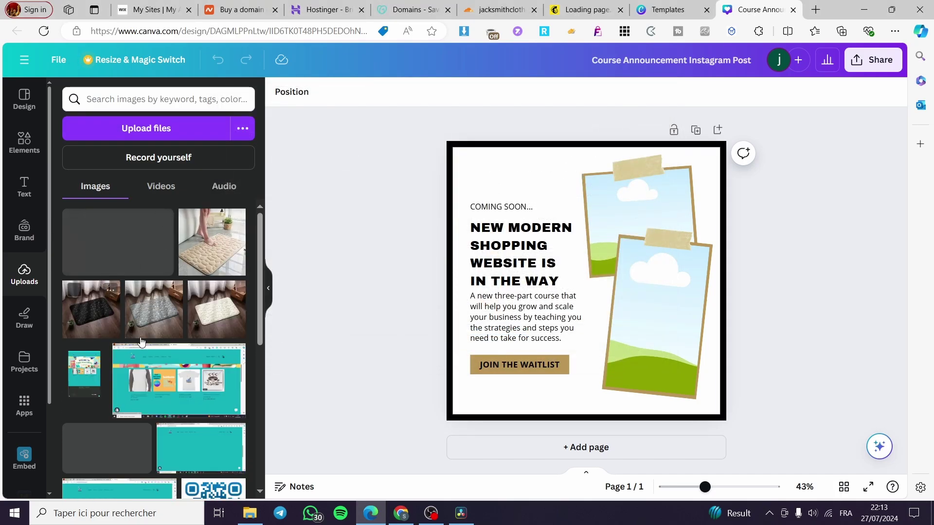
left_click(165, 129)
scroll(457, 262, "down", 5)
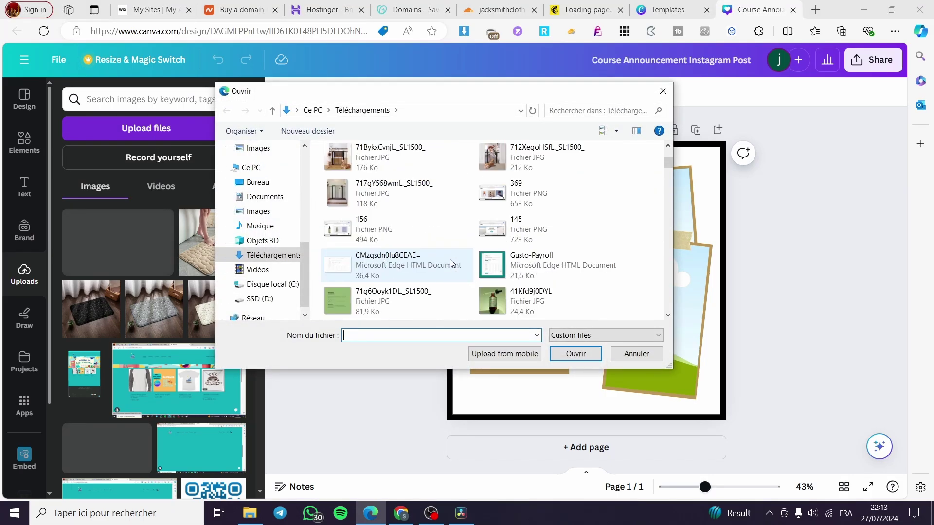
scroll(451, 258, "down", 2)
left_click(665, 92)
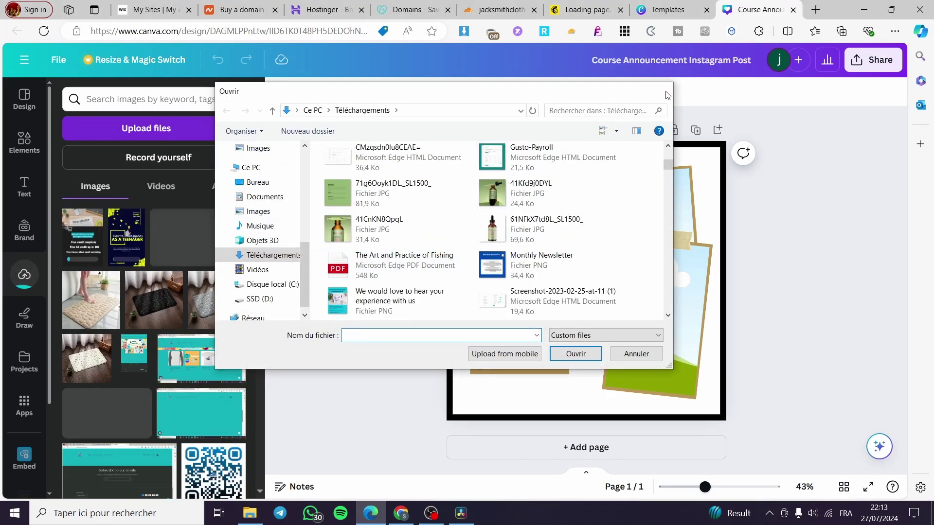
Step: Fill the upper photo frame with the dark blue ebook cover and the lower frame with the newsletter features image
left_click(122, 245)
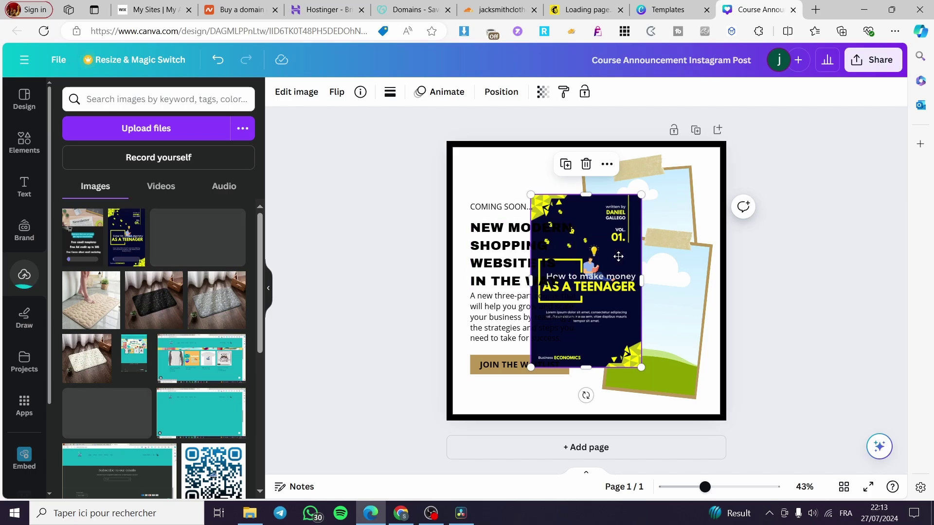
left_click_drag(618, 257, 641, 207)
left_click(90, 242)
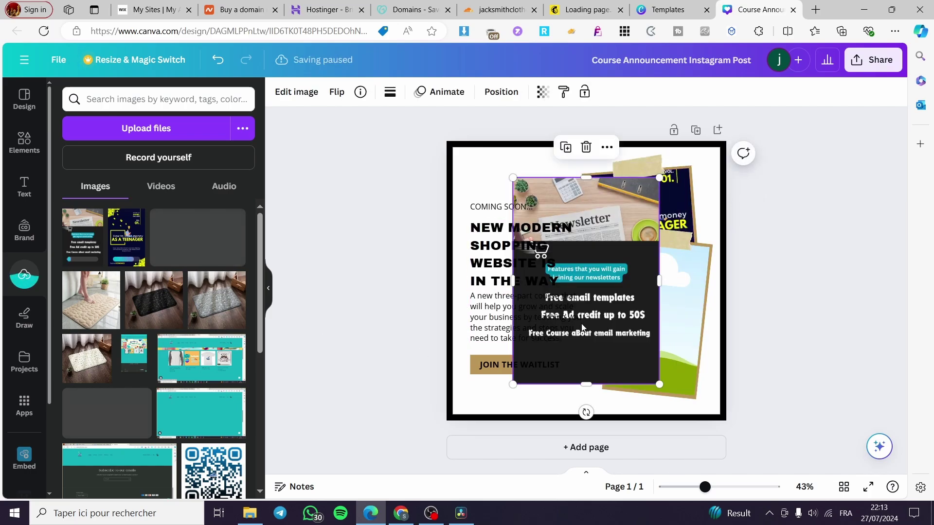
left_click_drag(582, 328, 654, 321)
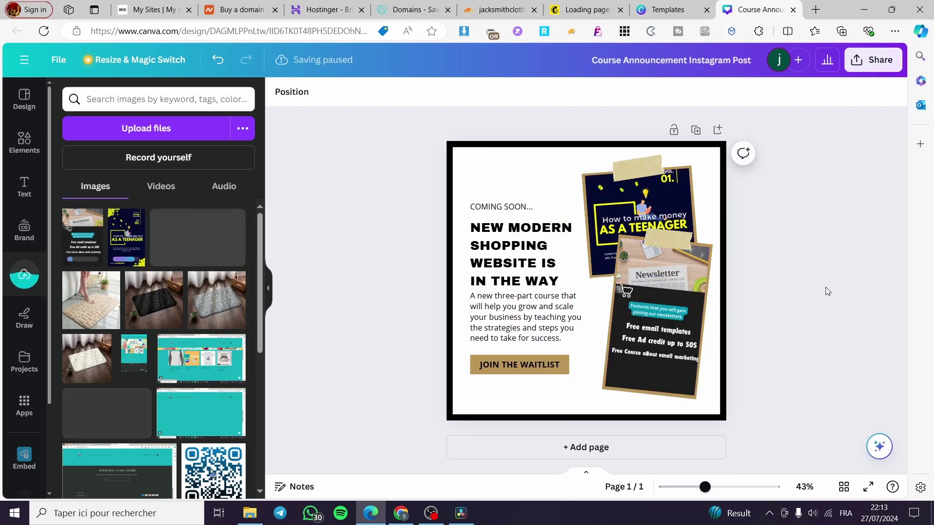
Step: Recolor the "JOIN THE WAITLIST" button and the design's outer border to light beige shades matching the tape
left_click(553, 371)
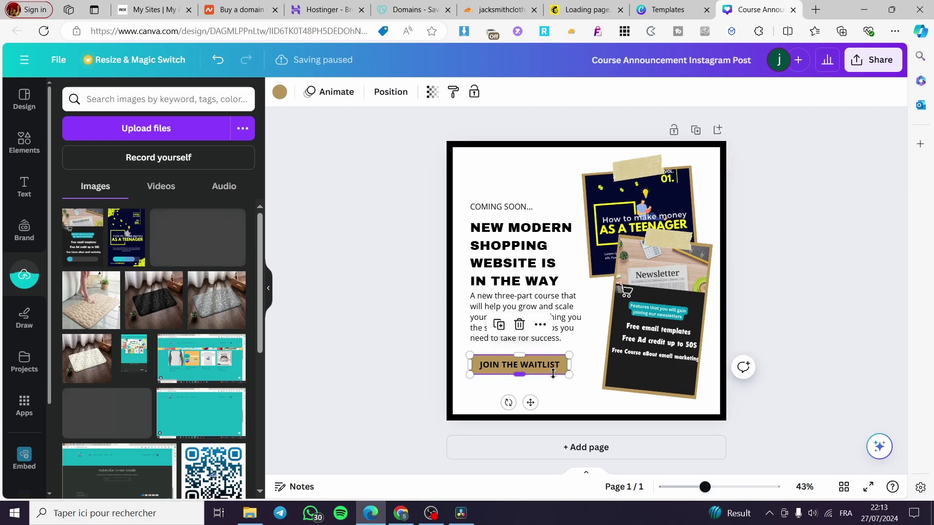
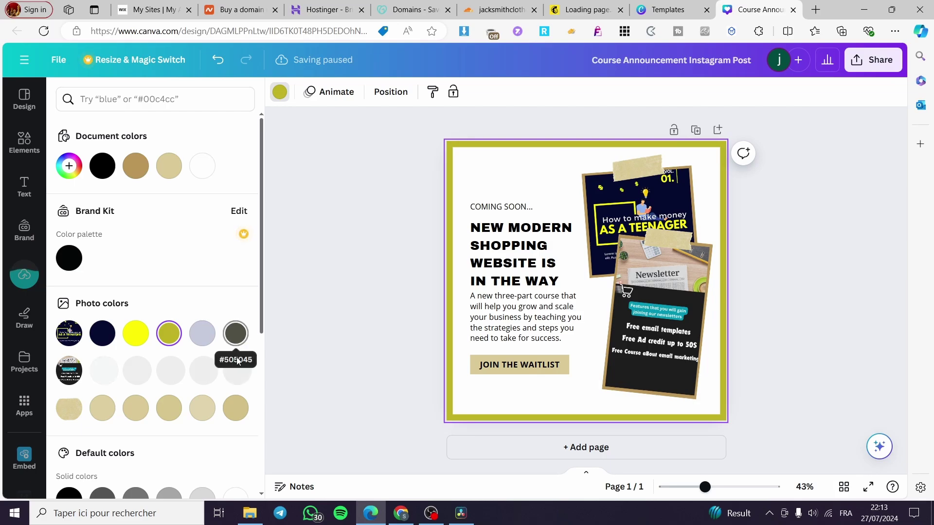
left_click(102, 408)
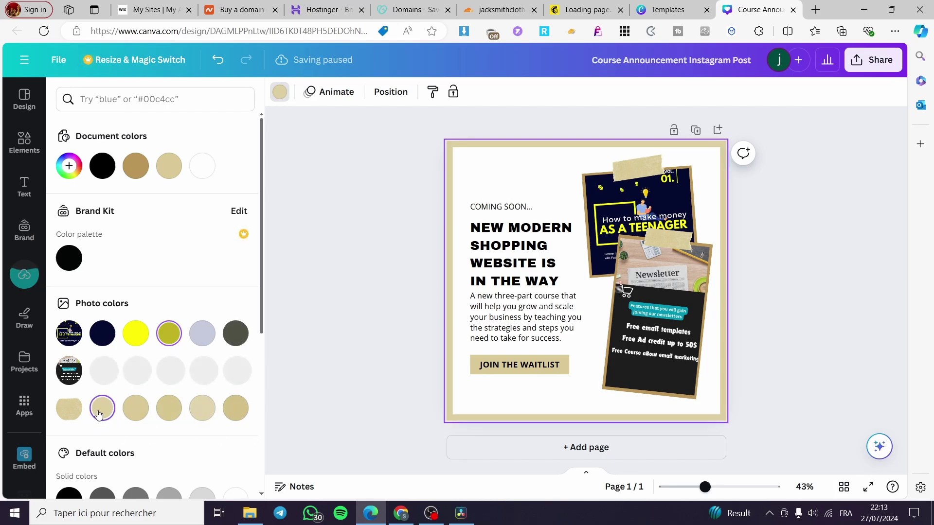
left_click(788, 246)
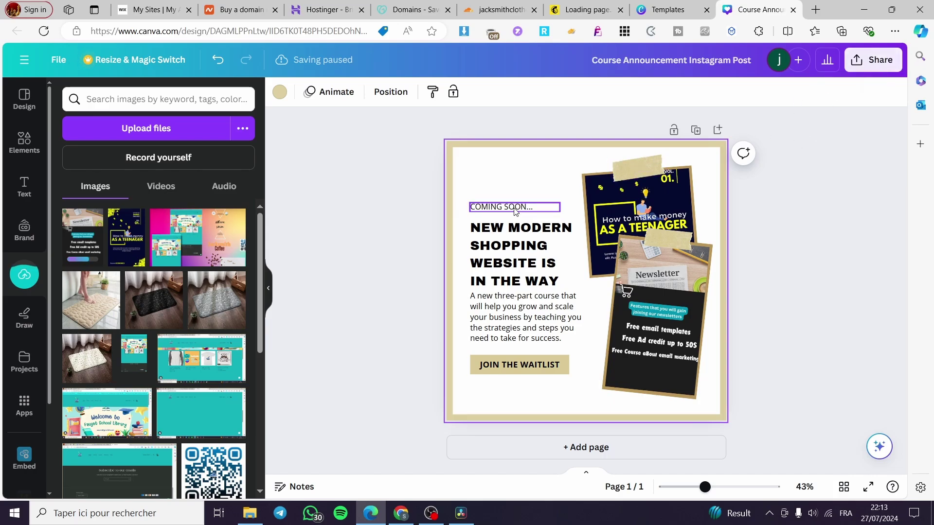
Step: Extend the small heading to "COMING SOON...WAIT FOR US AND CHECK YOUR EMAIL" and move it up clear of the headline
double_click(535, 206)
left_click(535, 207)
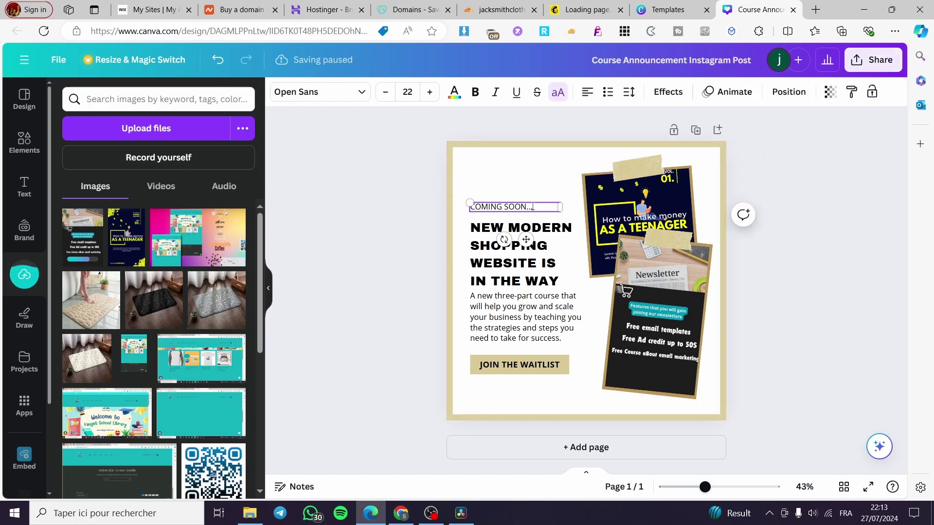
type("WA")
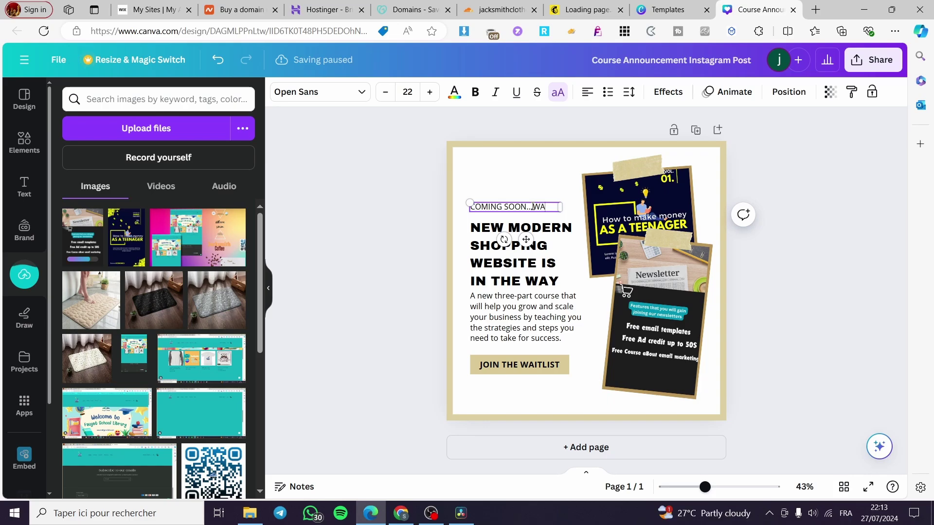
type("IT FOR US AND CHECK")
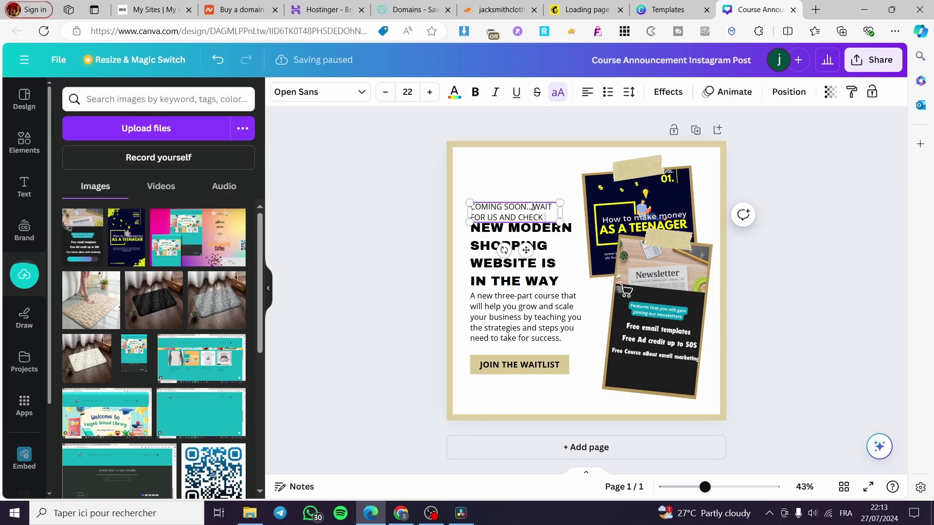
type("D")
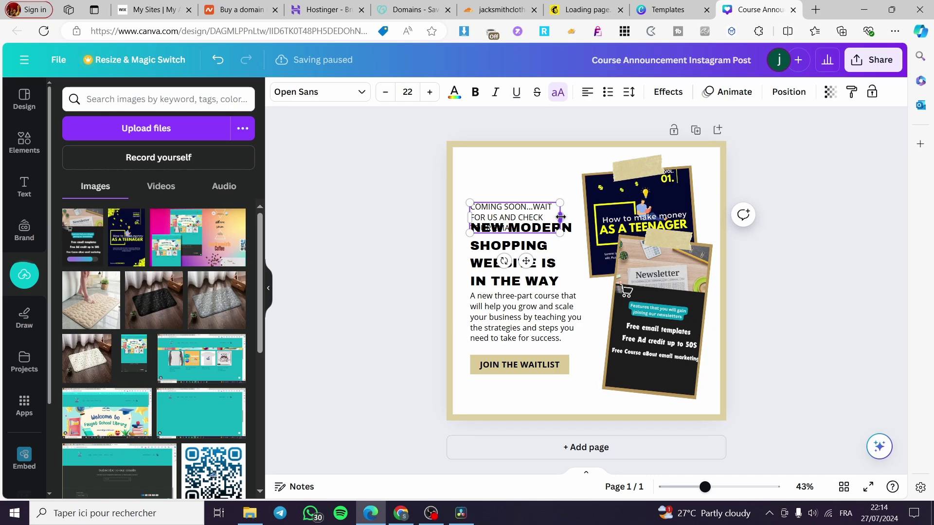
mouse_move(560, 216)
left_mouse_down()
mouse_move(586, 216)
mouse_move(562, 214)
left_mouse_up()
left_click_drag(520, 260, 527, 243)
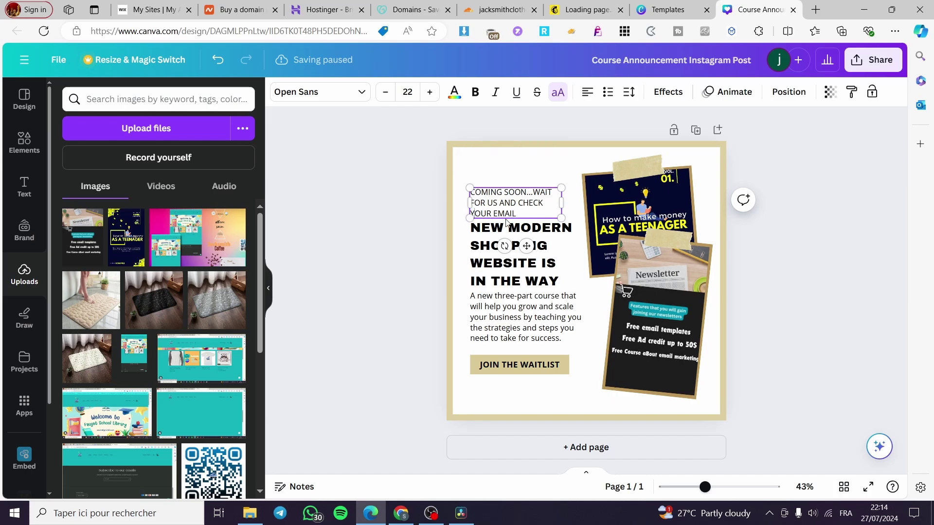
Step: Make the whole "COMING SOON...WAIT FOR US AND CHECK YOUR EMAIL" text bold and deselect it
key("ctrl+a")
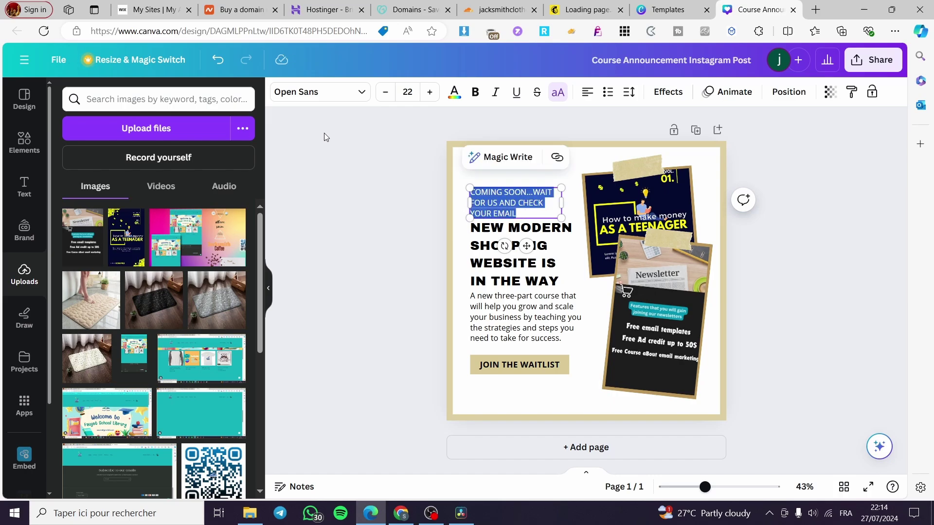
left_click(475, 92)
left_click(409, 228)
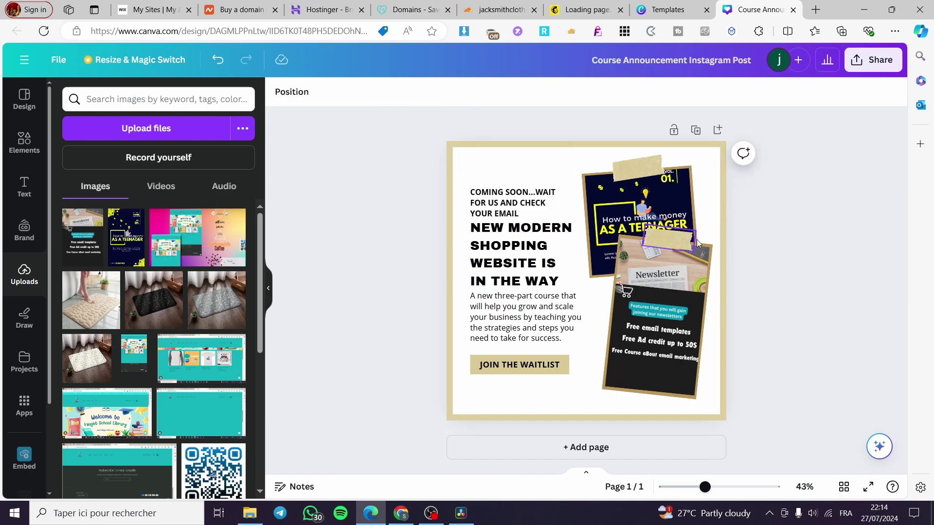
Step: Apply the Neon text effect to the "COMING SOON...WAIT FOR US AND CHECK YOUR EMAIL" heading
left_click(532, 209)
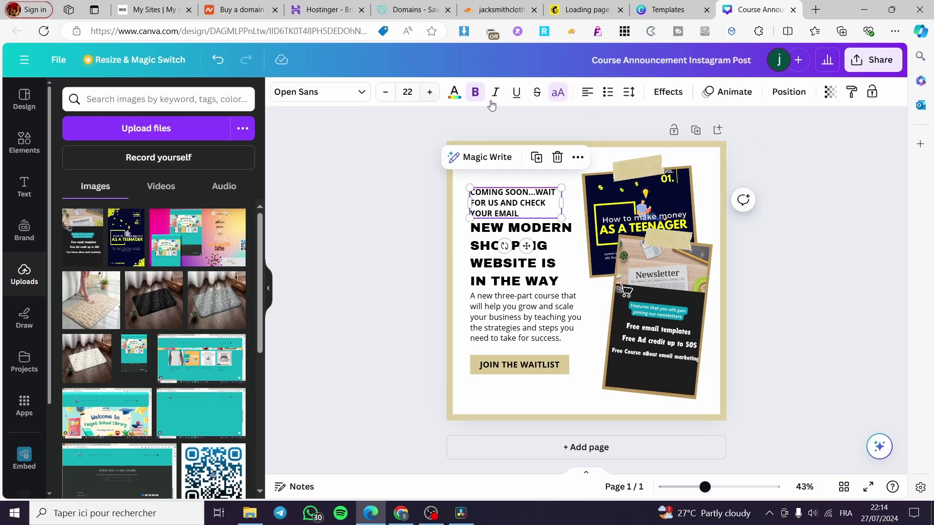
left_click(668, 92)
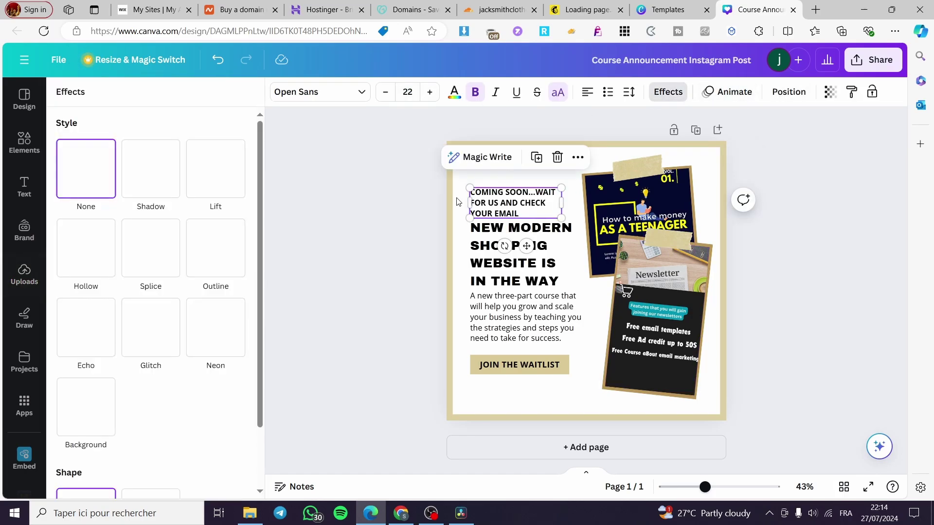
left_click(207, 338)
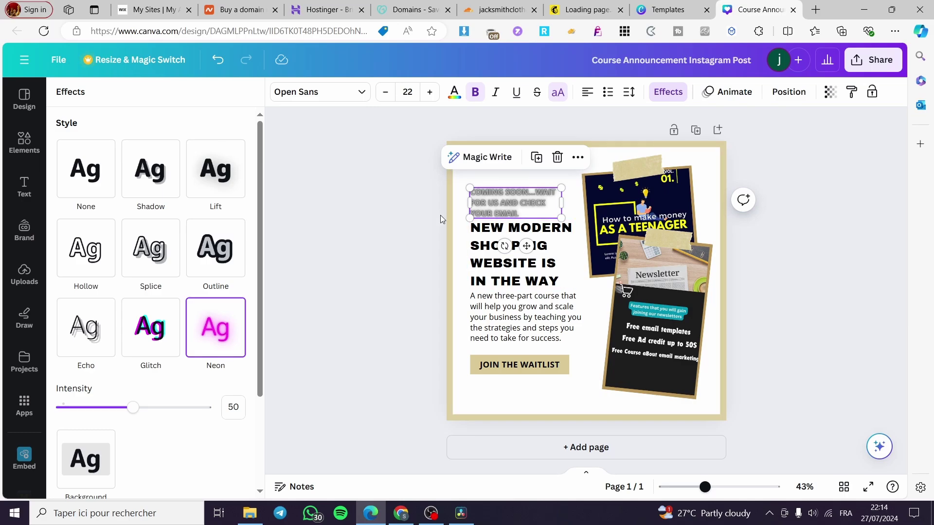
scroll(185, 371, "down", 3)
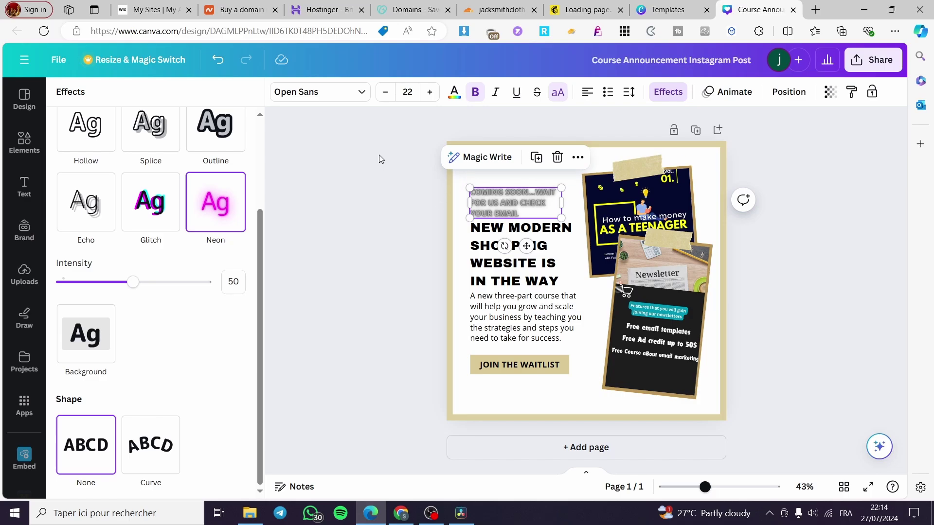
Step: Try beige, teal and violet on the small neon heading, settle on cobalt blue #004aad, and deselect it
left_click(454, 93)
left_click(201, 166)
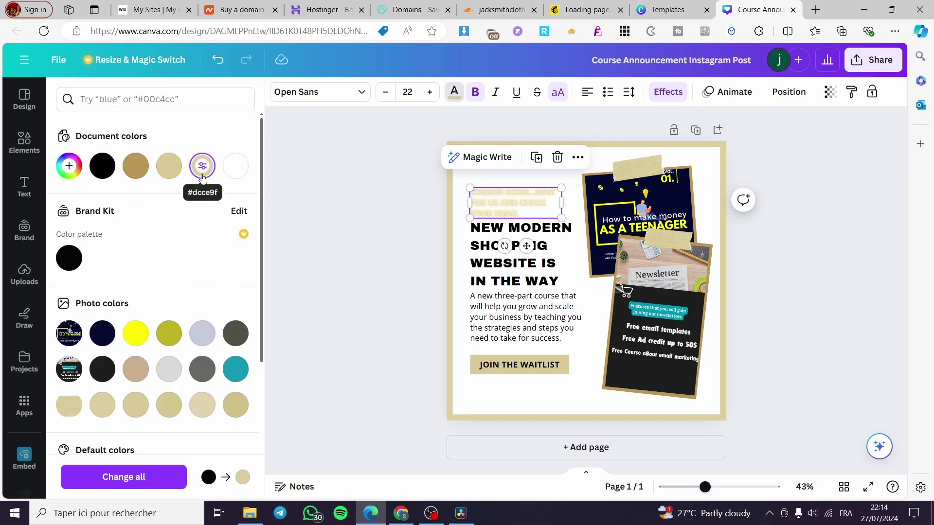
left_click(236, 369)
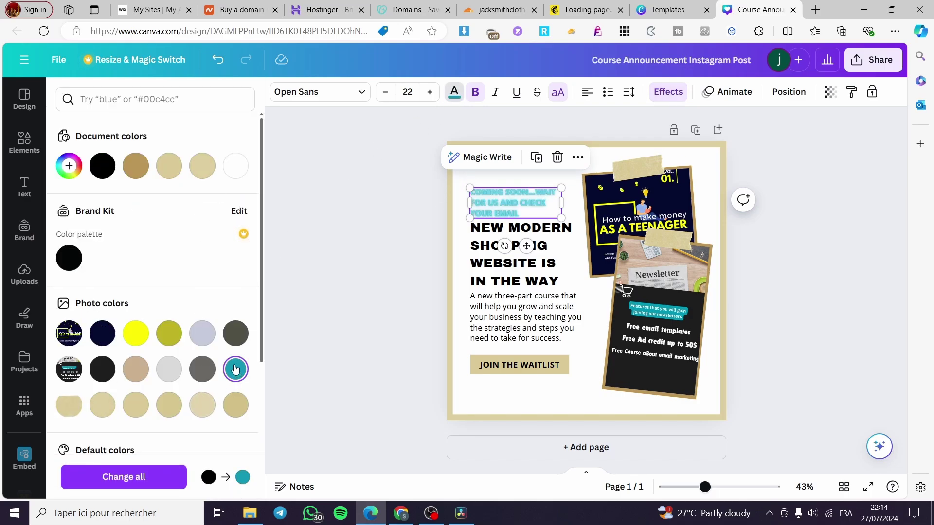
scroll(236, 369, "down", 3)
left_click(234, 442)
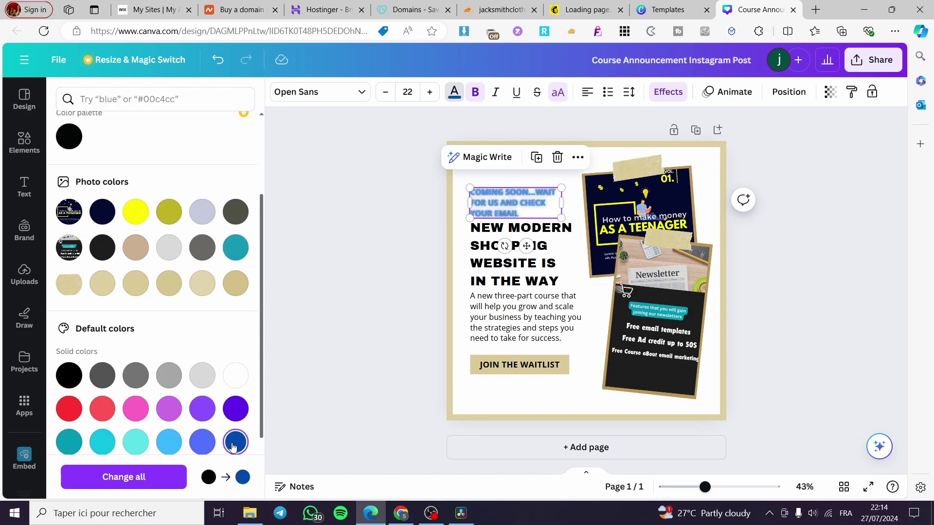
left_click(235, 409)
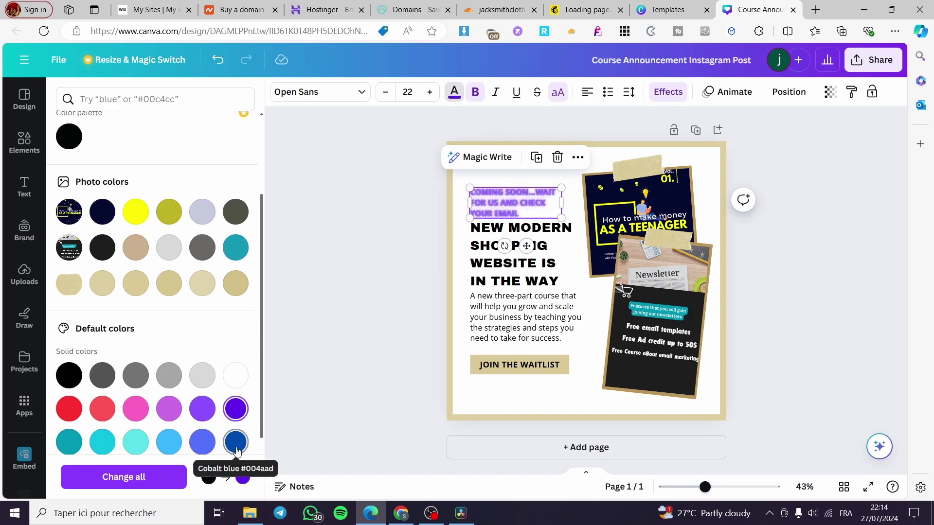
left_click(237, 452)
key("Escape")
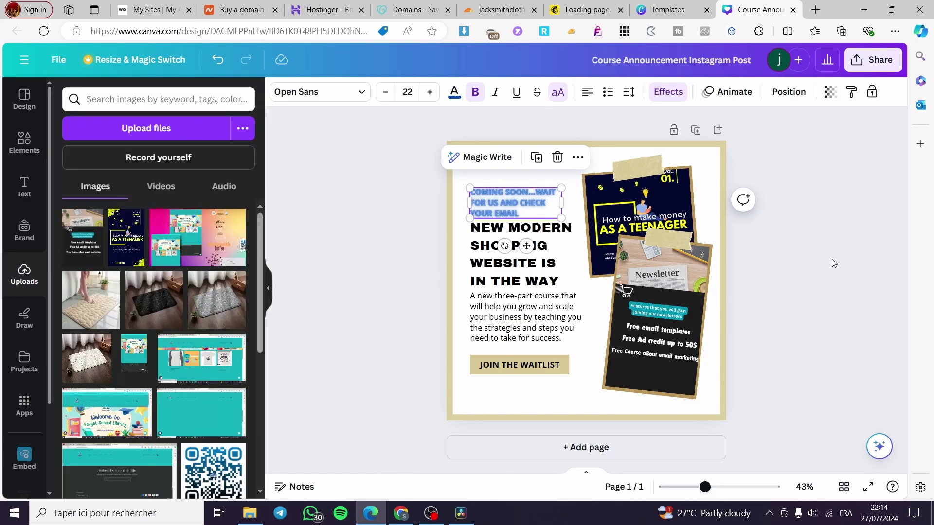
left_click(833, 263)
Step: Download the design as a PNG at 1,080 × 1,080 px
left_click(871, 60)
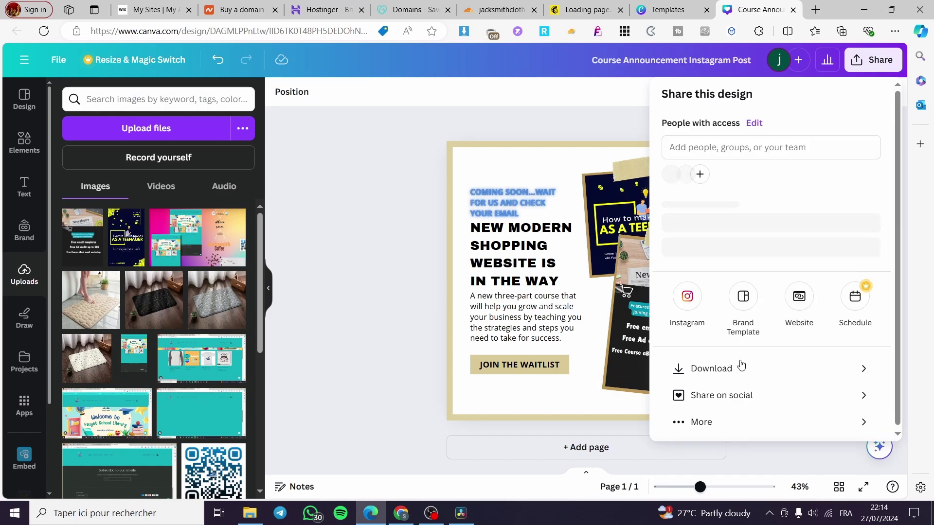
left_click(740, 383)
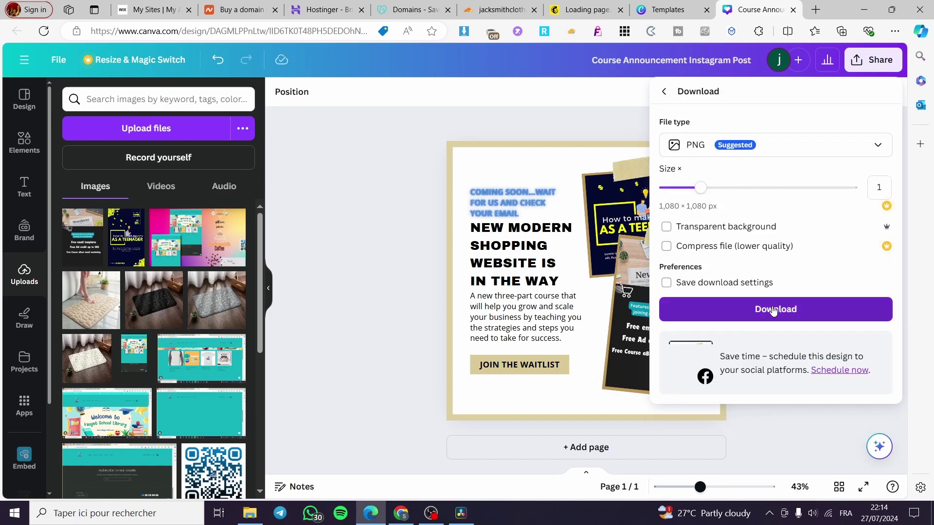
left_click(773, 311)
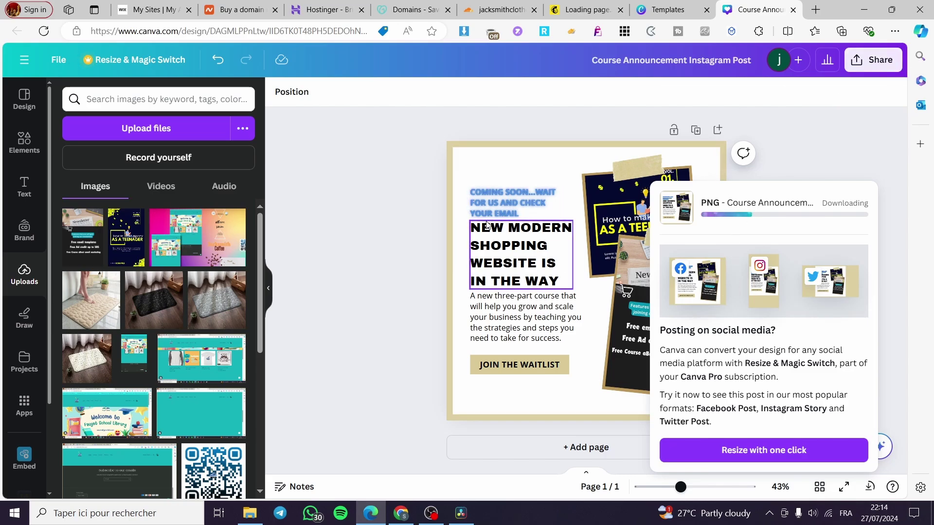
Step: Switch to Mailchimp and open the Discover page for integrations
left_click(586, 8)
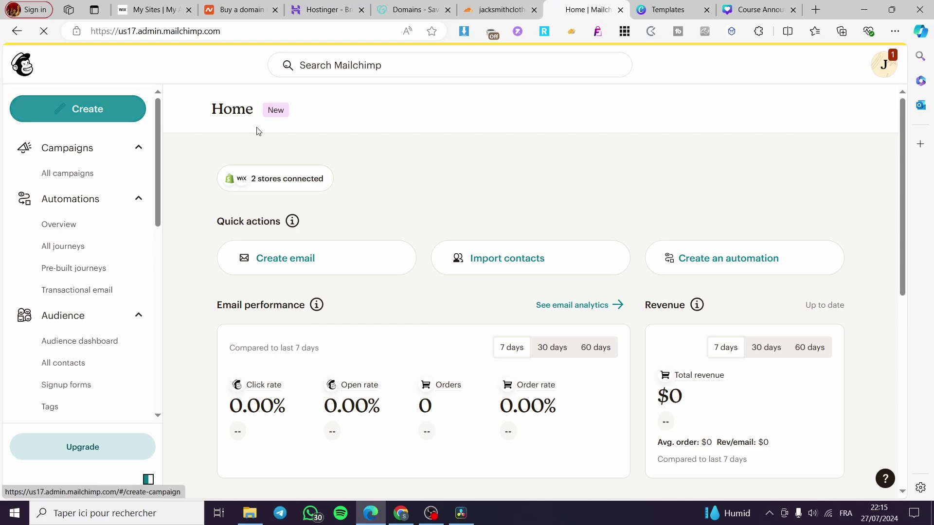
scroll(48, 350, "down", 7)
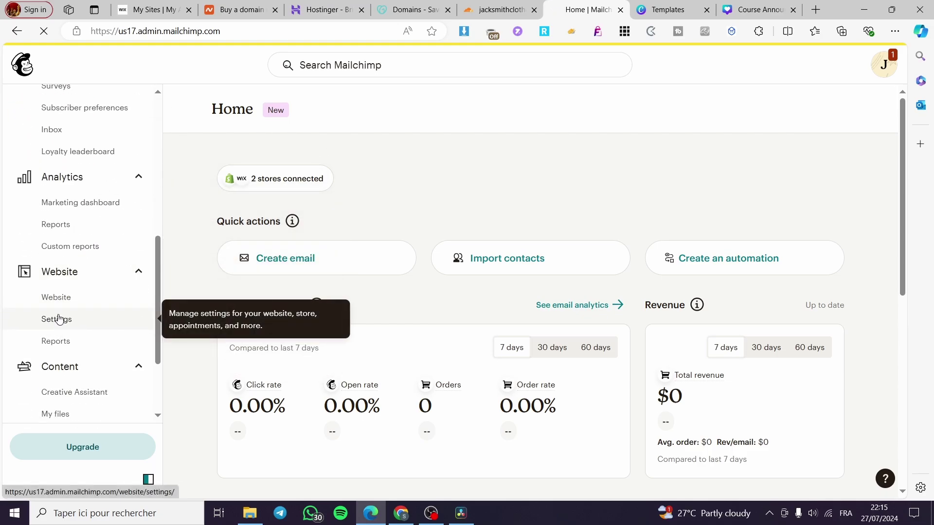
scroll(58, 319, "down", 3)
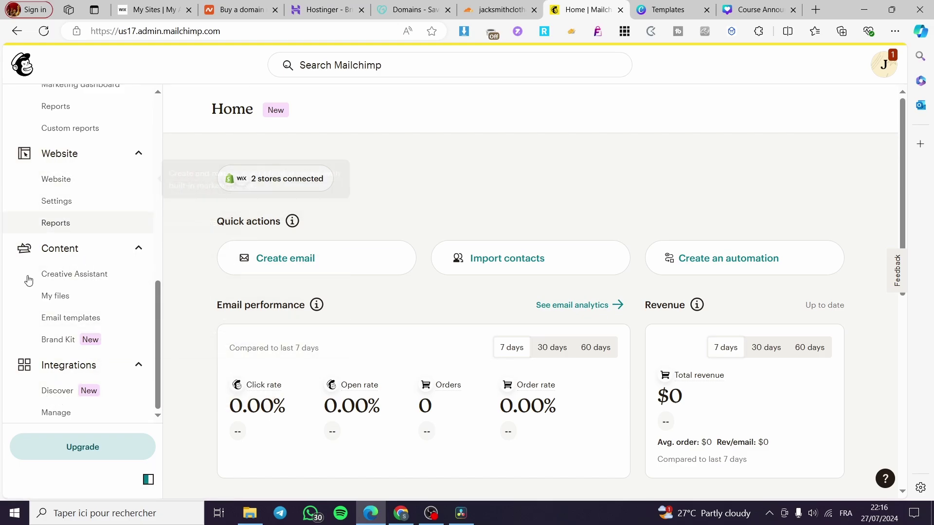
left_click(53, 394)
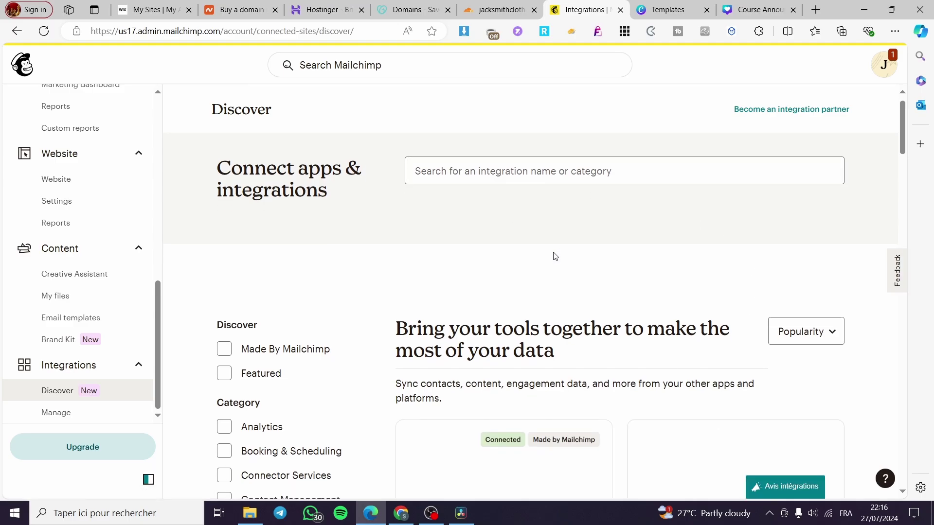
Step: Look through the available app integrations, including Canva, Zapier and Squarespace, and open the Shopify integration's details
scroll(552, 256, "down", 5)
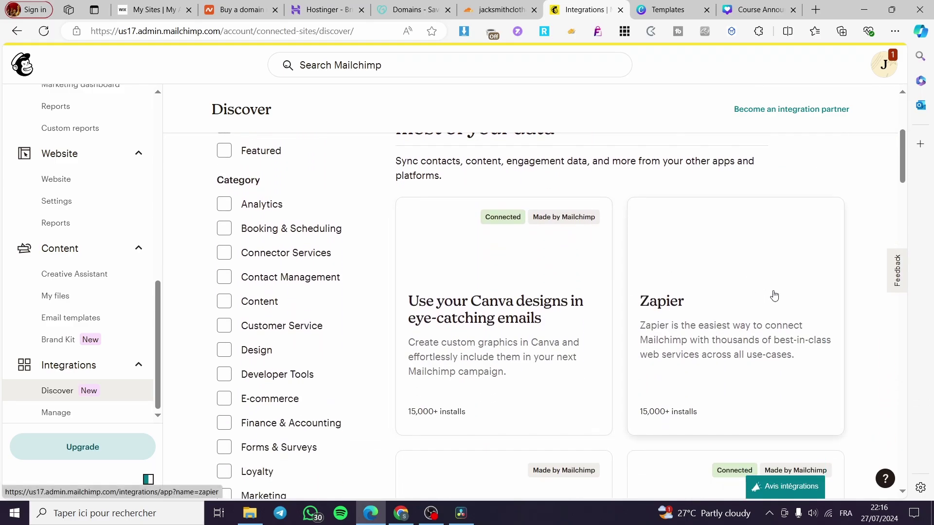
scroll(705, 273, "down", 5)
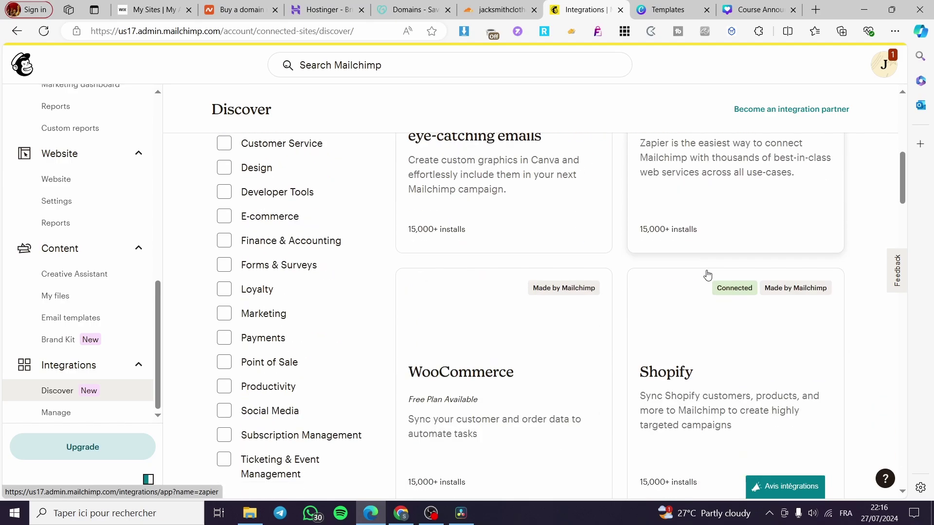
scroll(678, 356, "down", 4)
scroll(564, 275, "down", 8)
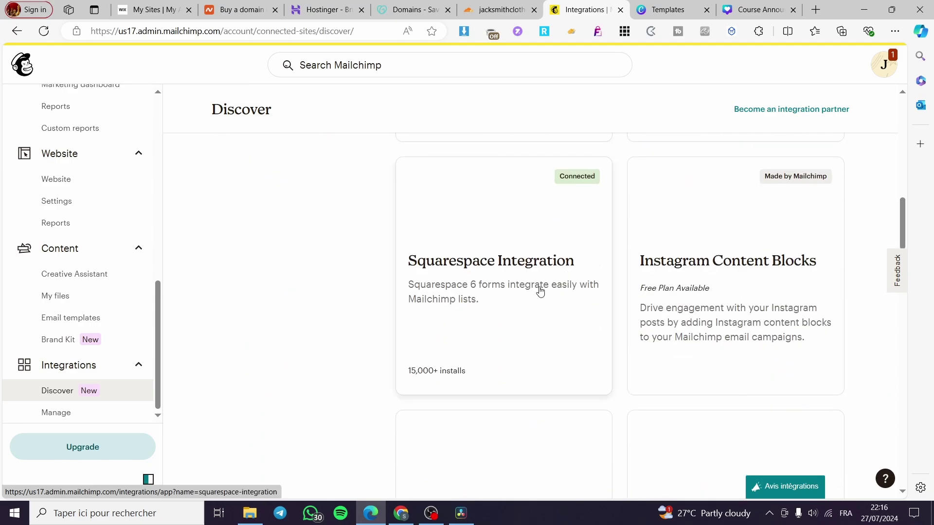
scroll(523, 298, "up", 12)
scroll(480, 283, "up", 5)
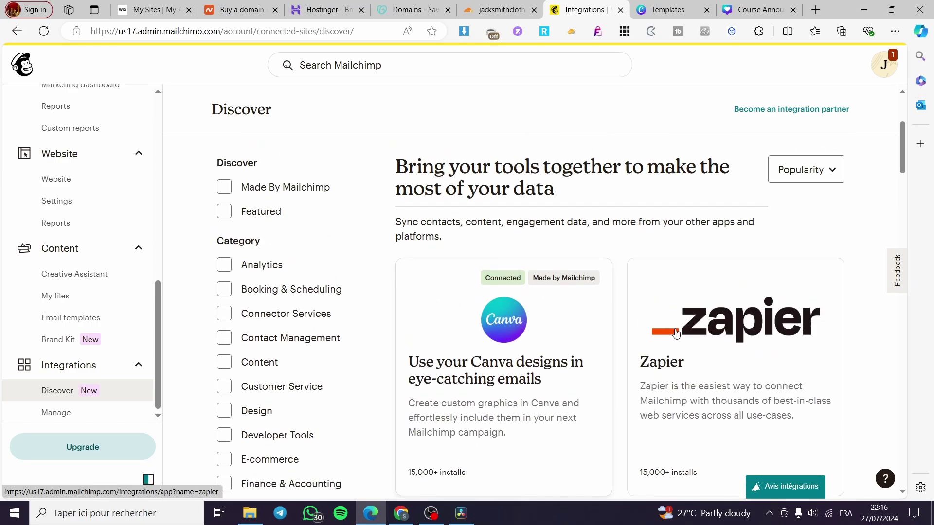
scroll(667, 329, "down", 4)
scroll(608, 359, "up", 5)
scroll(514, 337, "down", 2)
scroll(514, 337, "down", 1)
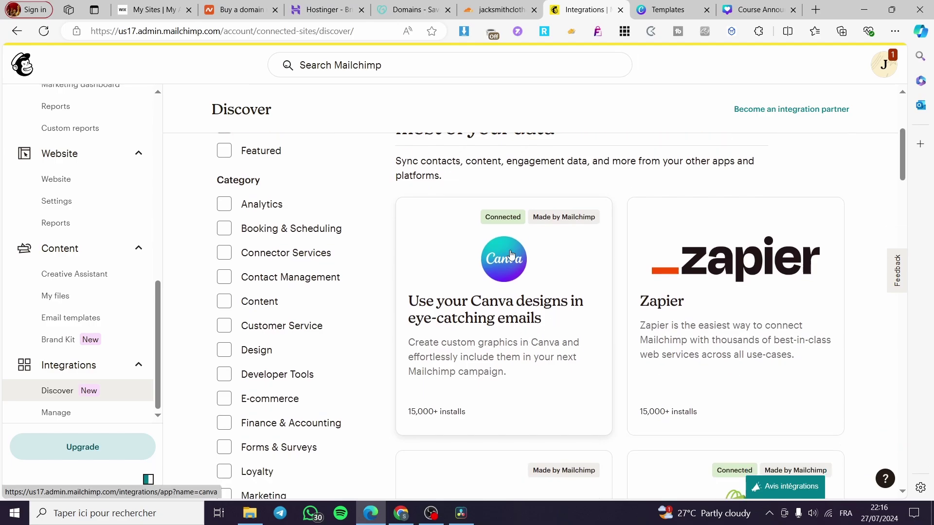
scroll(511, 238, "down", 5)
left_click(713, 340)
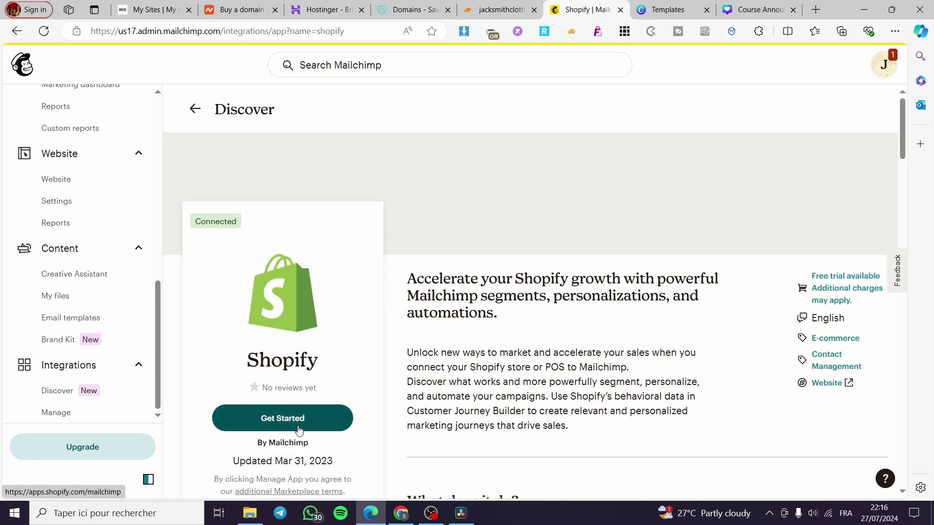
Step: Open the management page for integrations and review the connected apps
left_click(79, 411)
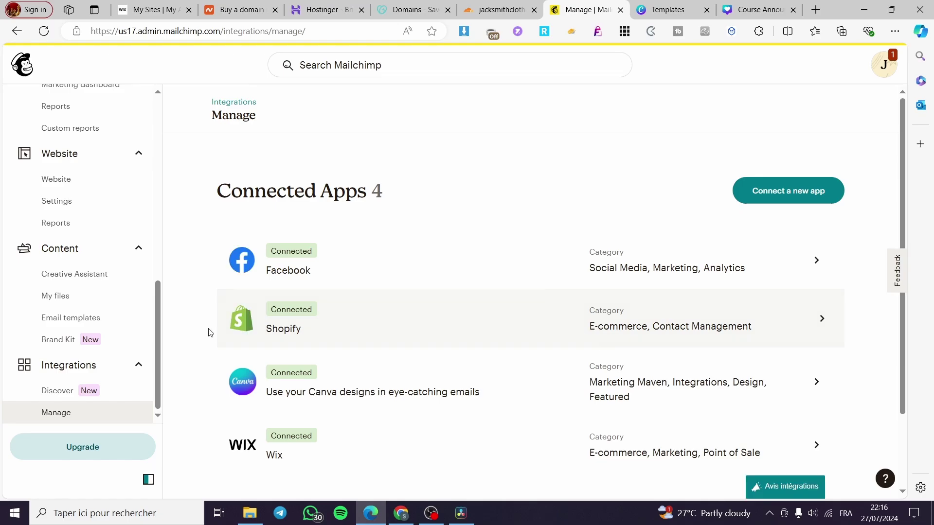
scroll(428, 335, "down", 1)
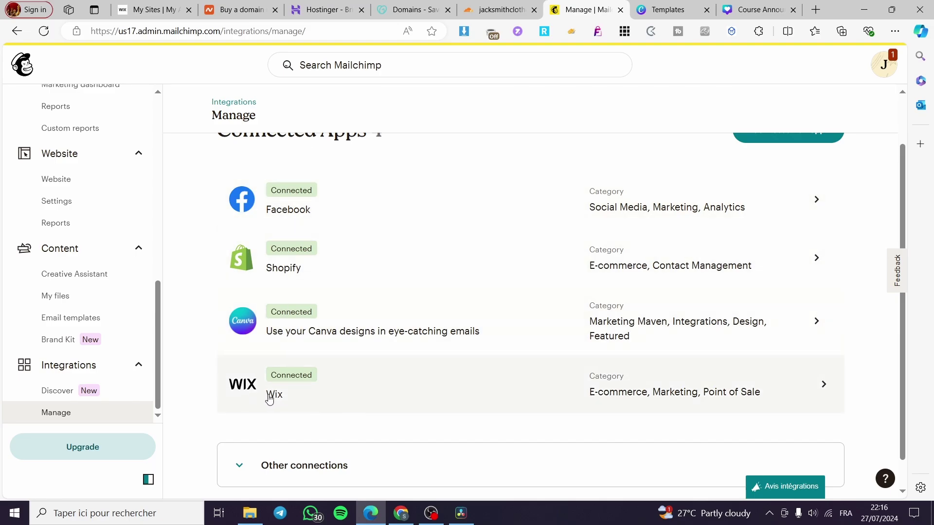
scroll(151, 337, "up", 5)
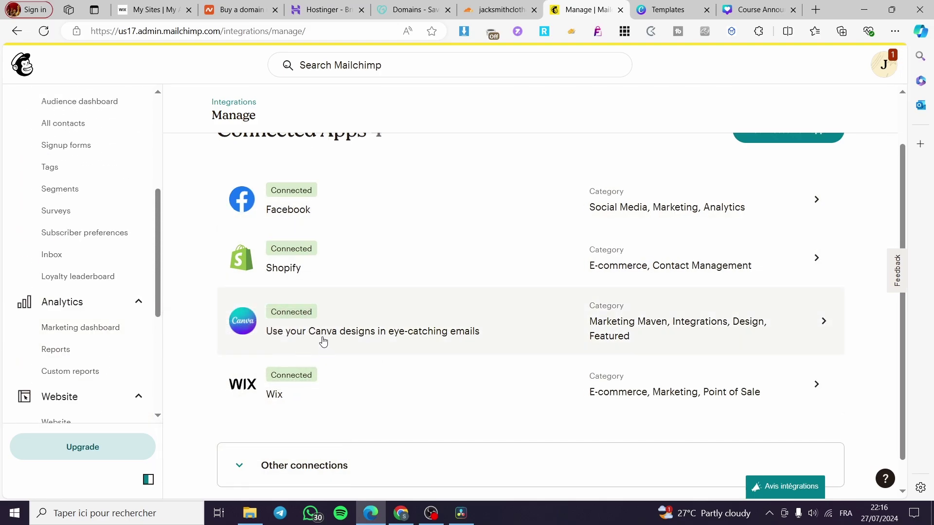
scroll(323, 341, "up", 1)
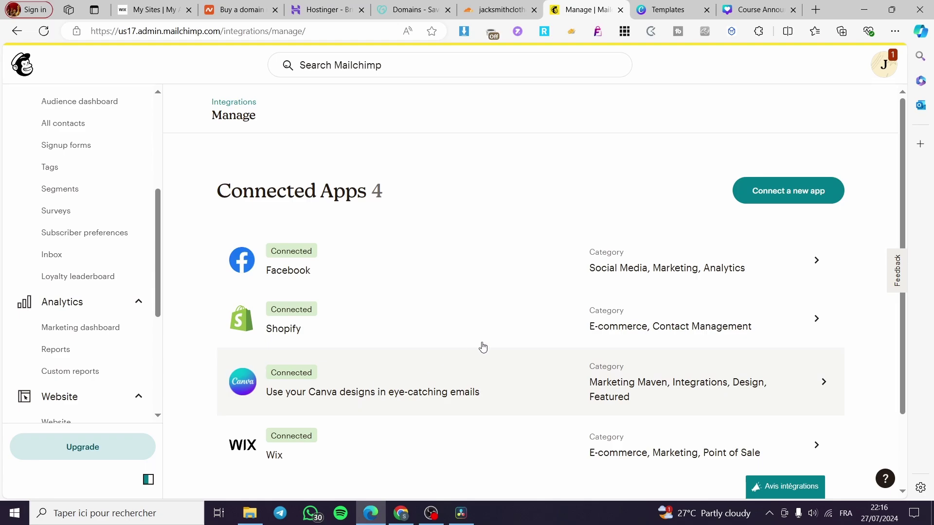
Step: Switch back to the Canva design, examine the option for publishing it to Mailchimp, and close it without connecting
left_click(758, 10)
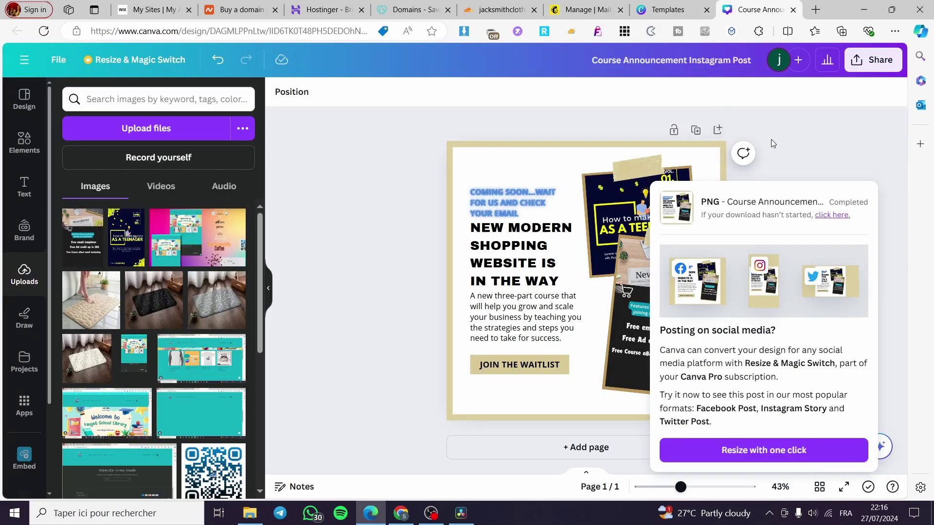
left_click(881, 62)
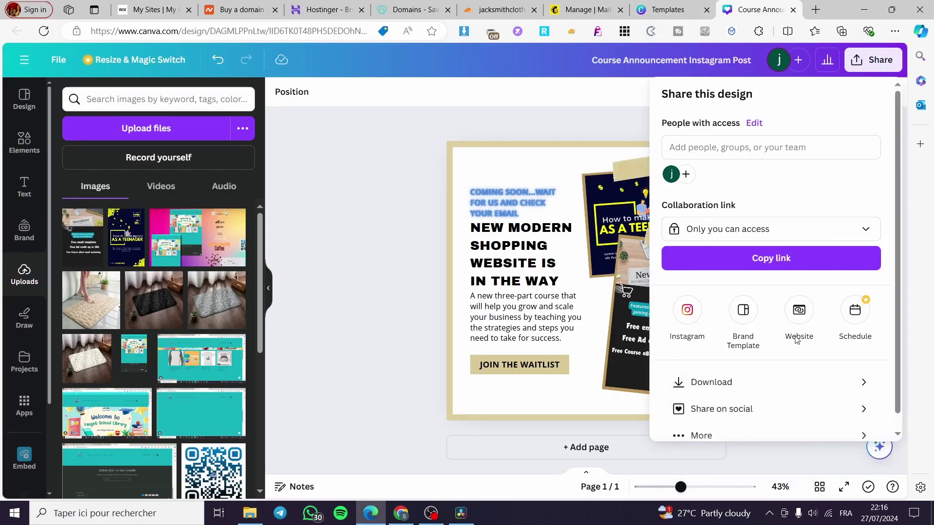
scroll(729, 384, "down", 1)
left_click(721, 423)
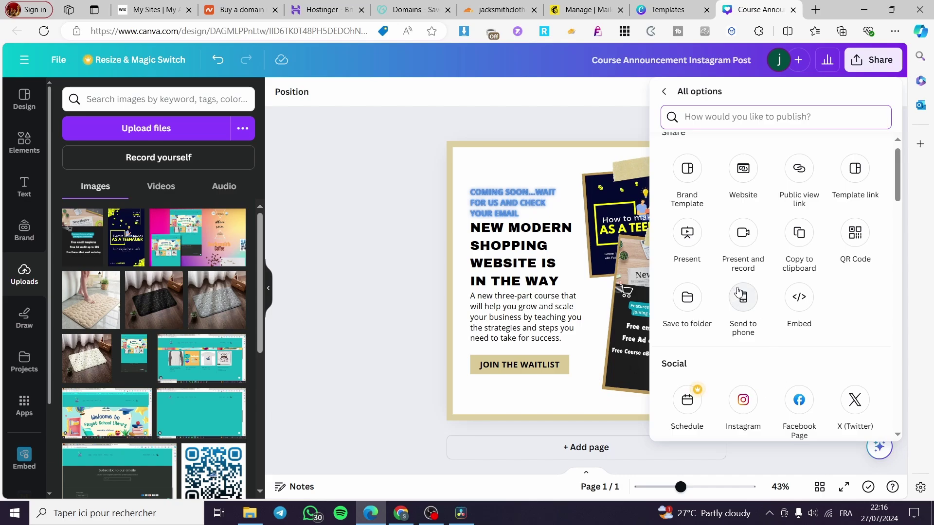
scroll(778, 305, "down", 8)
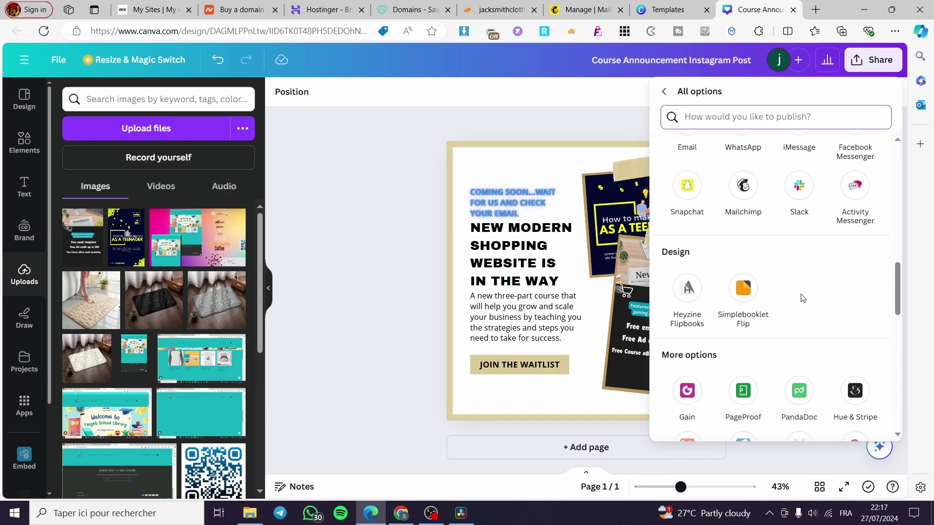
scroll(748, 199, "up", 3)
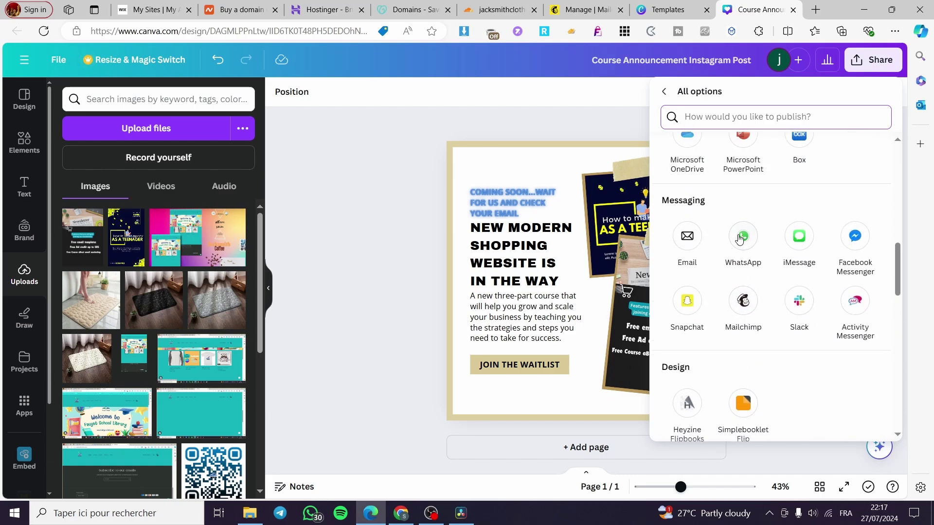
left_click(744, 309)
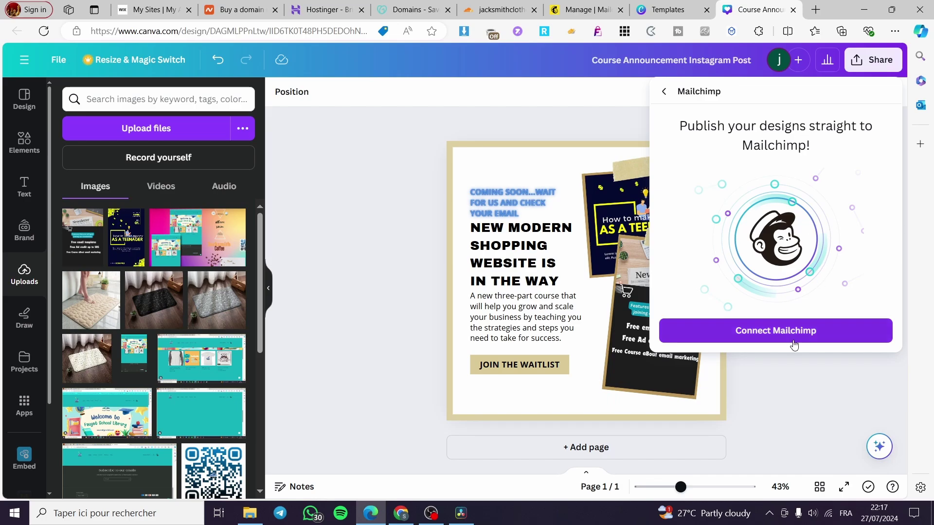
left_click(341, 264)
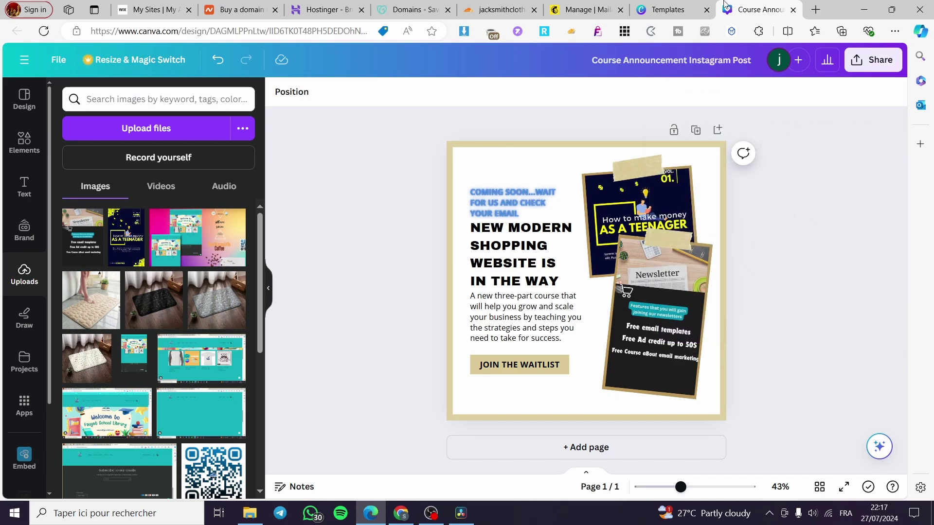
Step: Switch to Mailchimp and start creating a new landing page
left_click(589, 10)
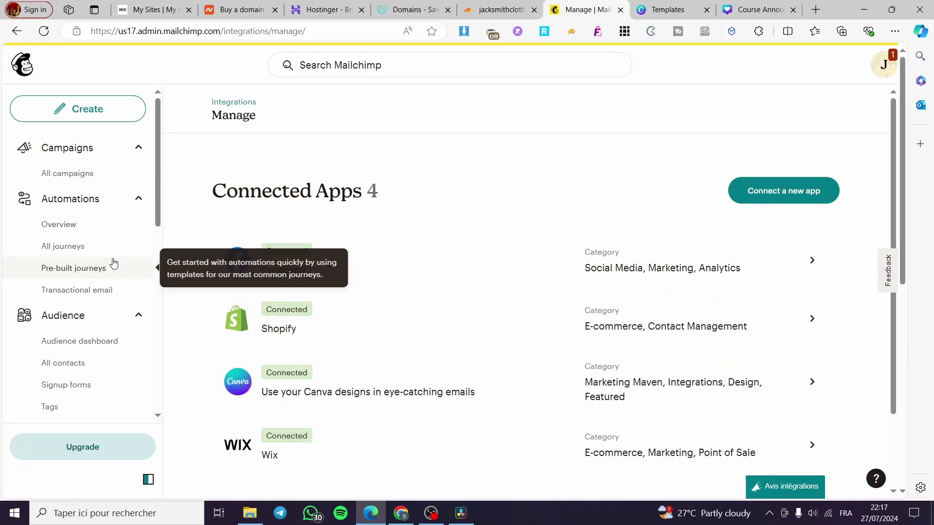
left_click(97, 112)
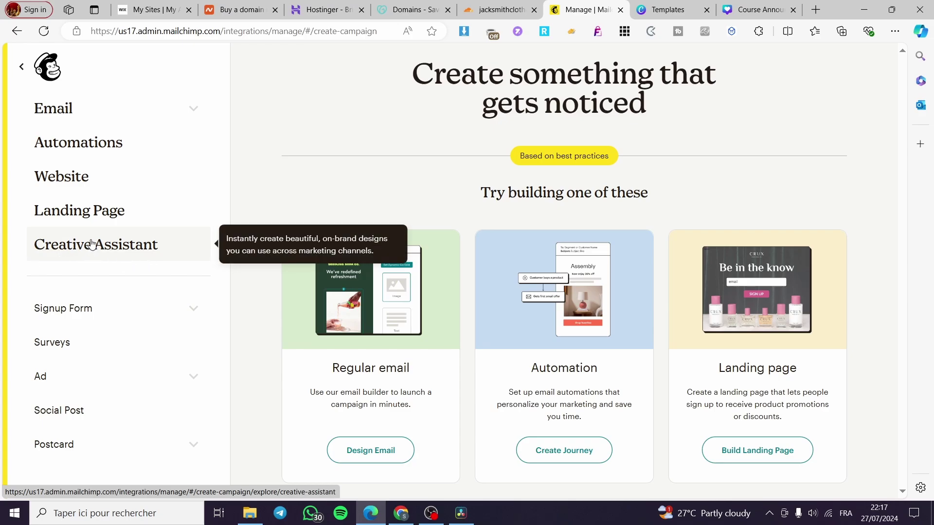
left_click(87, 212)
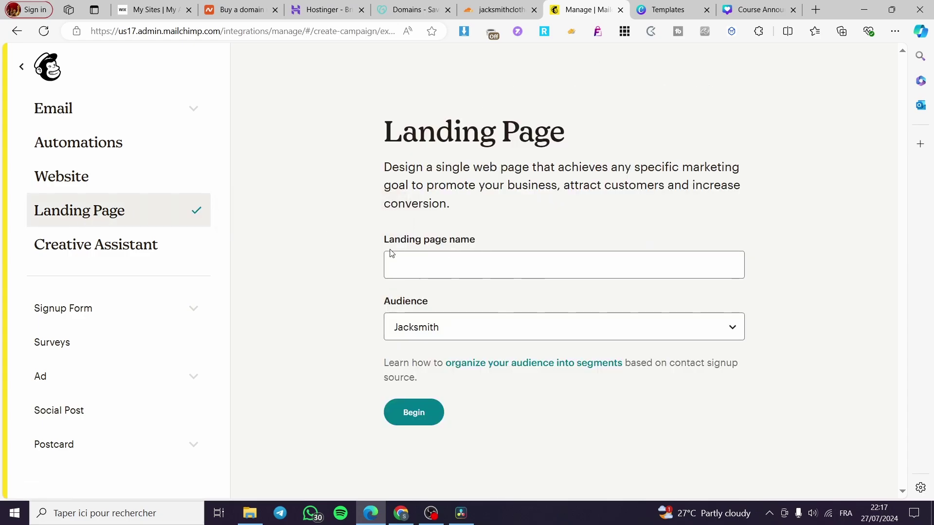
Step: Name the landing page Waitlist, keep the preselected audience, and begin building it
left_click(441, 269)
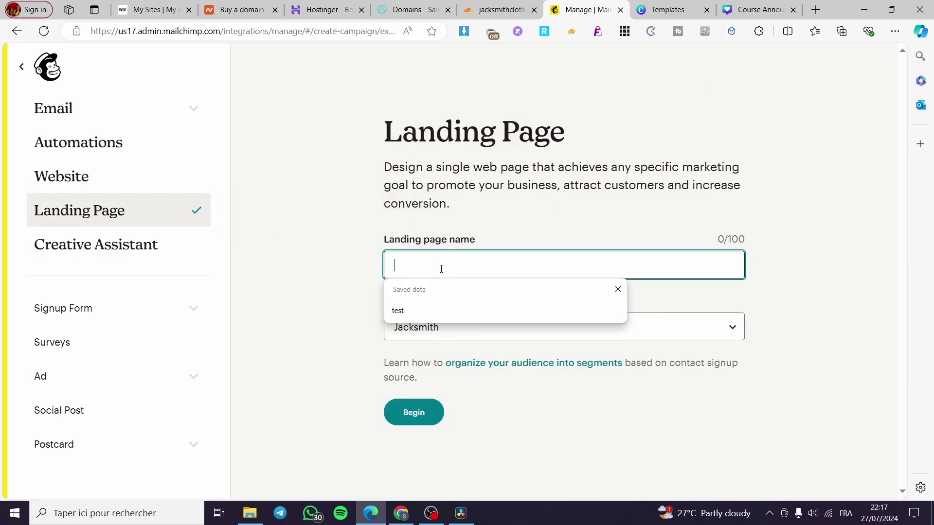
type("WA")
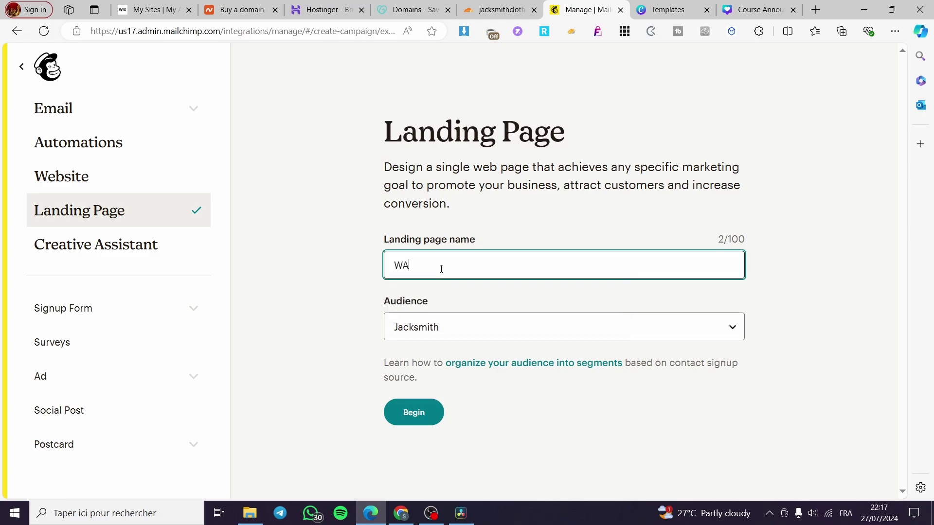
key("BackSpace")
key("BackSpace")
left_click(473, 326)
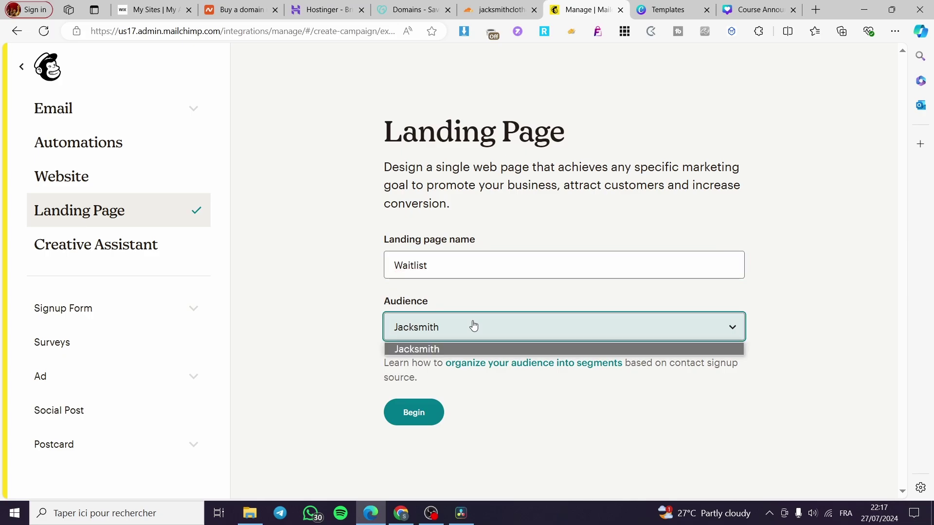
left_click(473, 325)
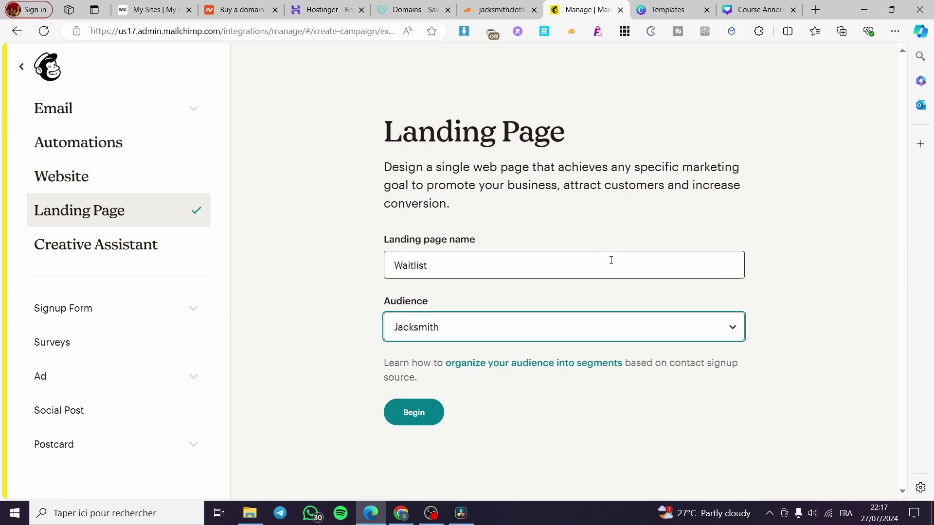
left_click(421, 416)
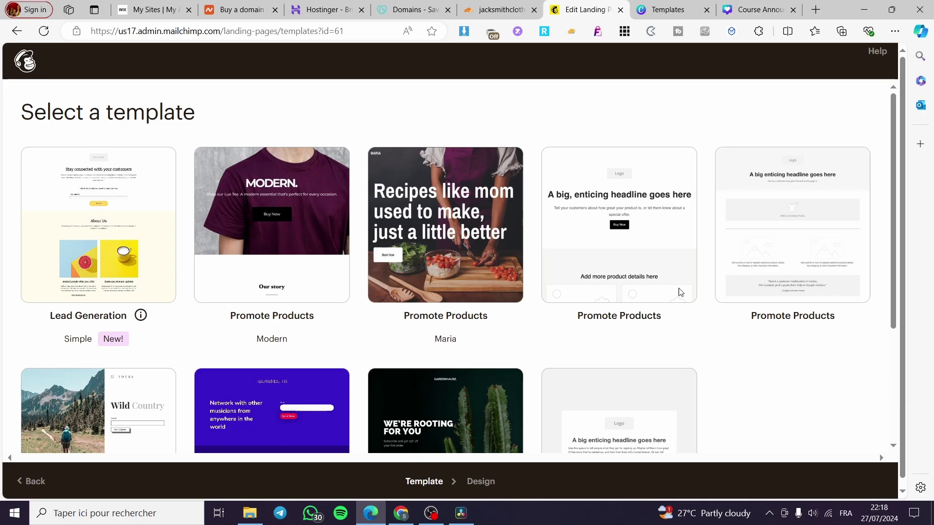
Step: Look through the landing page templates and choose the Promote Products one headed "A big, enticing headline goes here"
scroll(230, 404, "down", 3)
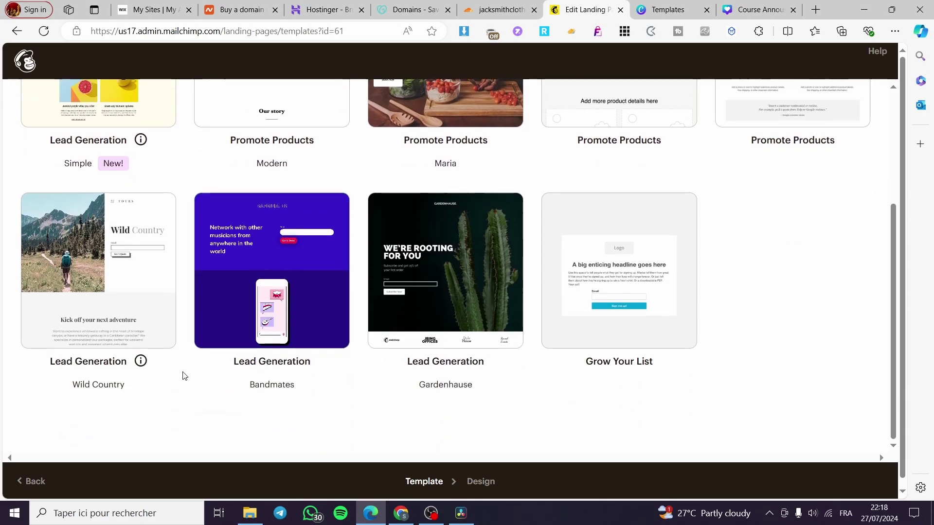
scroll(184, 375, "up", 3)
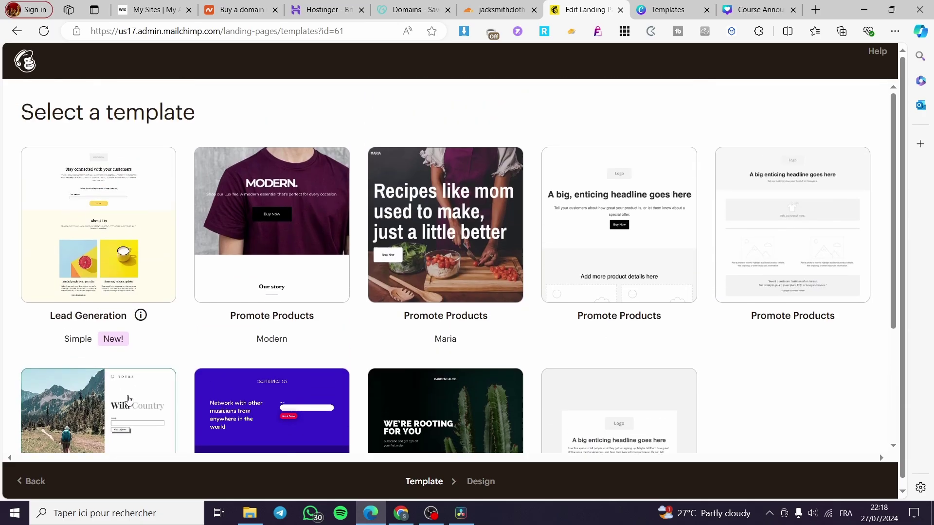
left_click(607, 246)
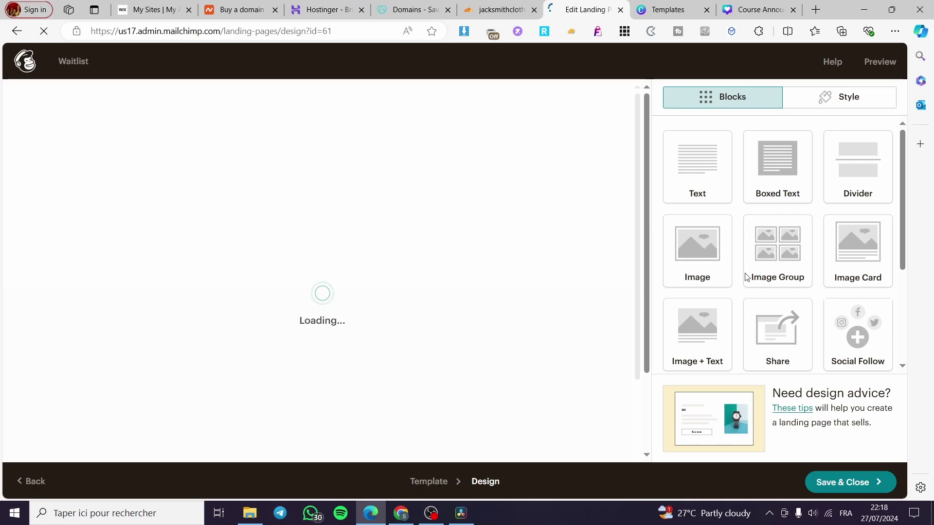
Step: Delete the large headline and Summer Time logo blocks above the product description in the header
mouse_move(479, 308)
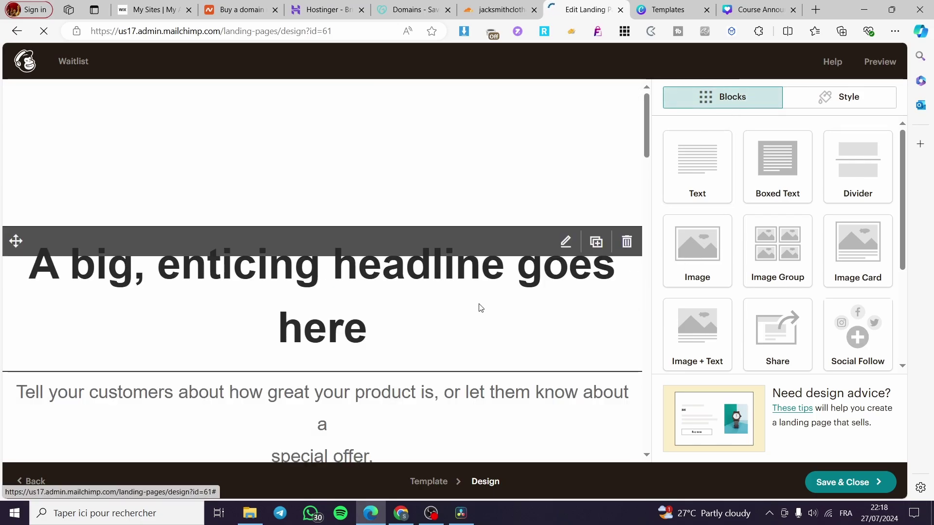
left_click(627, 242)
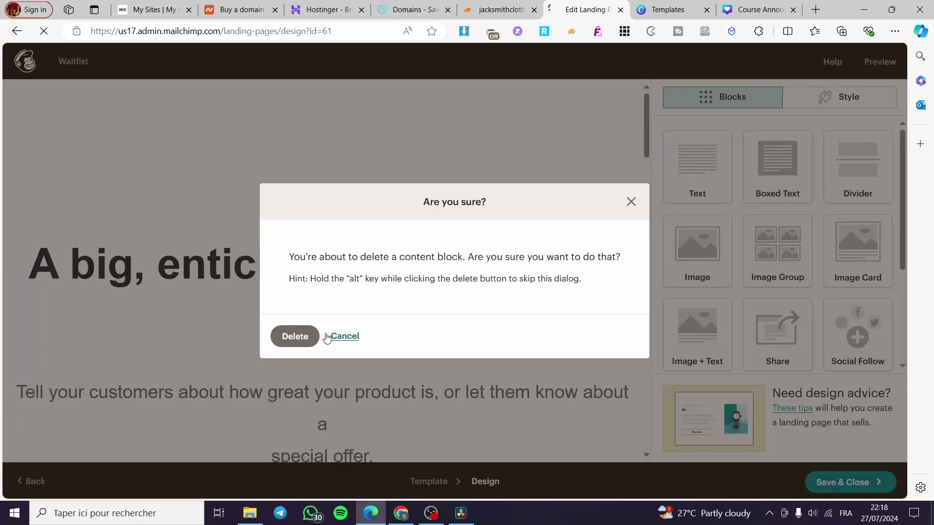
left_click(295, 336)
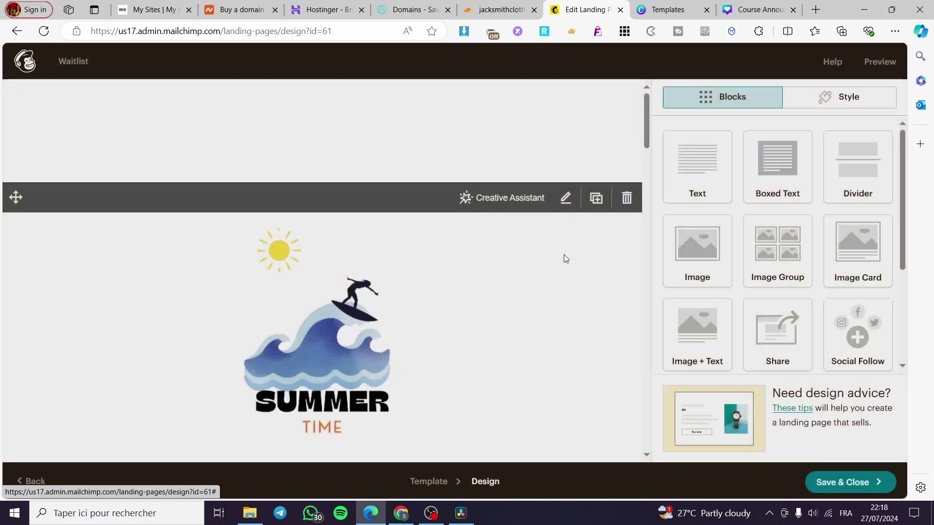
left_click(627, 200)
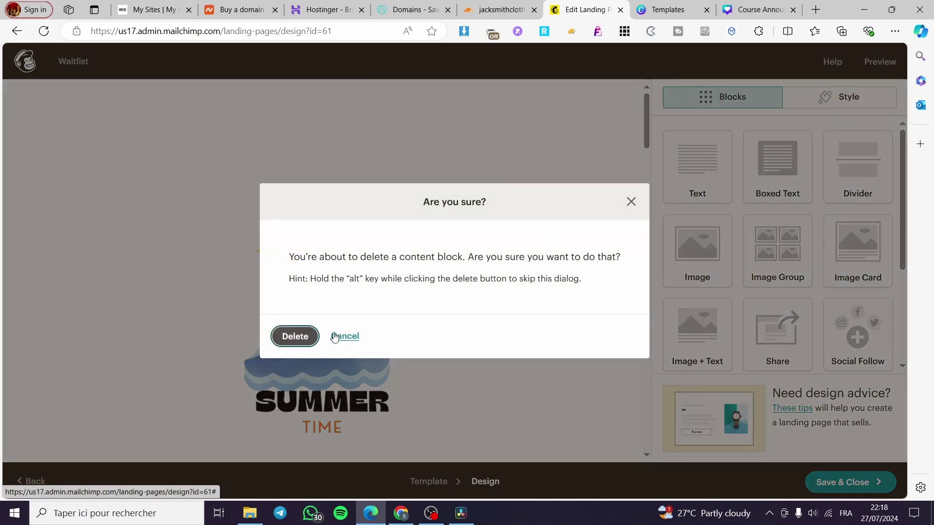
key("Return")
left_click(627, 229)
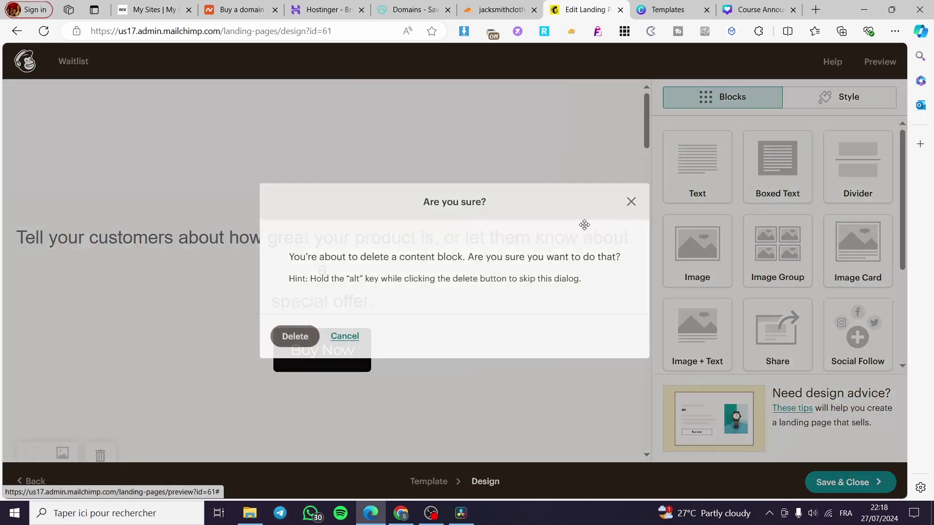
key("Return")
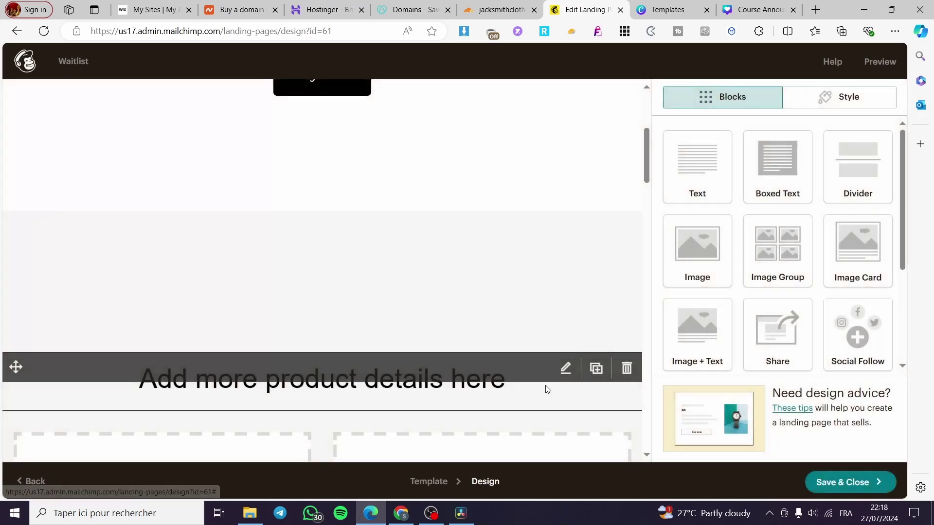
Step: Delete the "Add more product details here" heading and the two-column image block beneath it
left_click(627, 368)
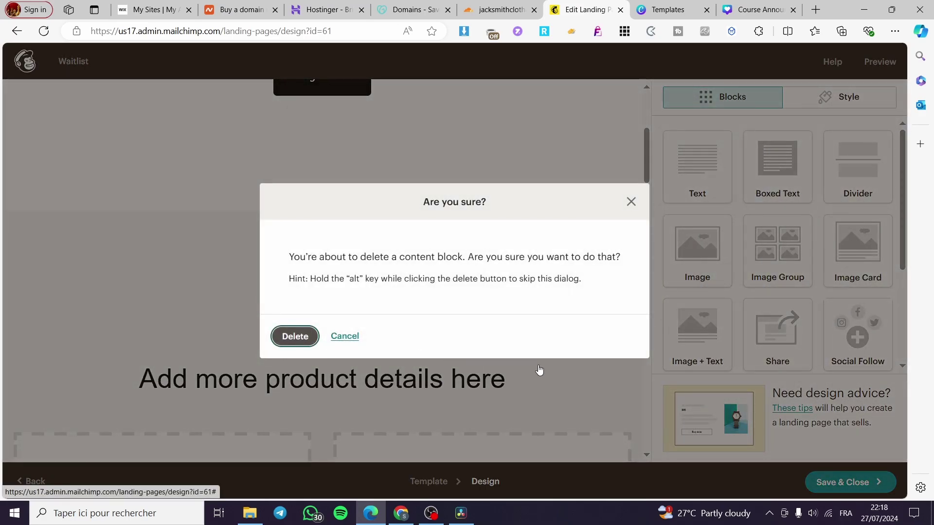
key("Return")
key("ctrl+minus")
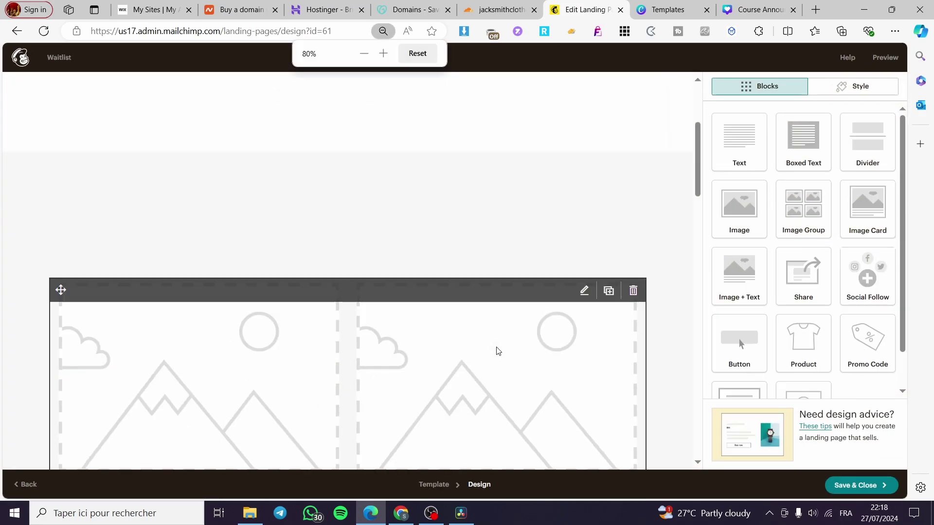
key("ctrl+plus")
key("ctrl+minus")
key("ctrl+minus")
key("ctrl+minus")
key("ctrl+minus")
key("ctrl+minus")
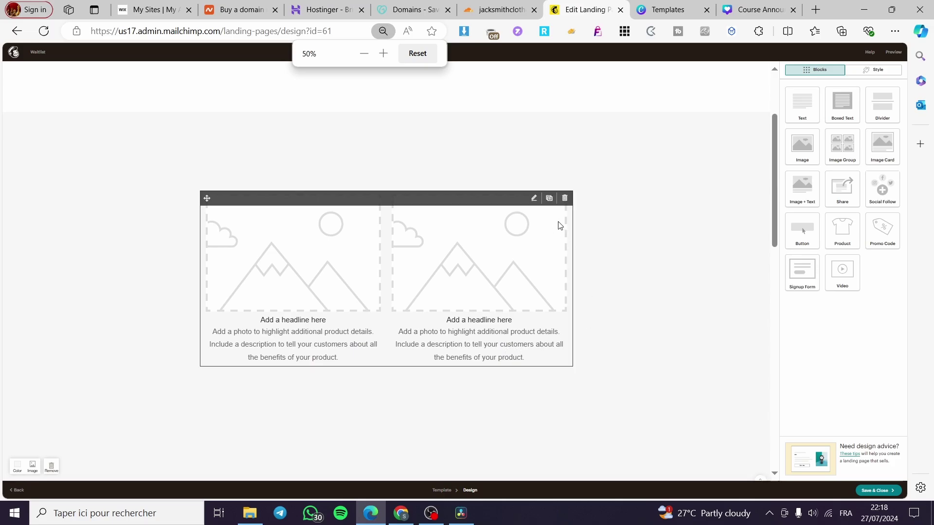
left_click(565, 199)
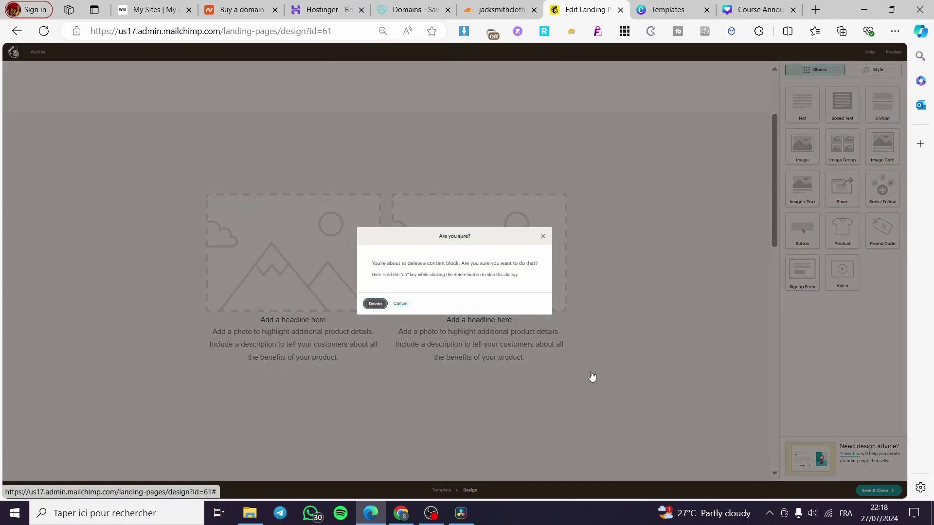
key("Return")
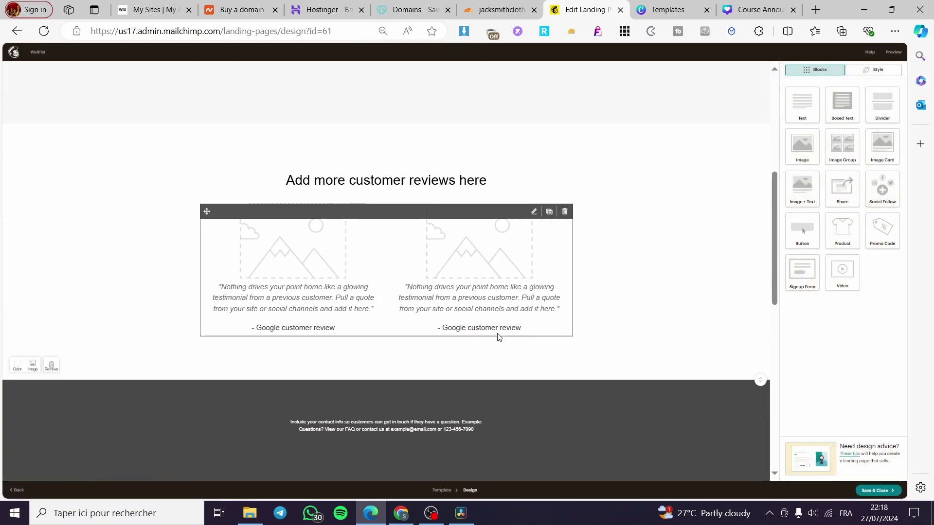
Step: Delete the two-column testimonial block and the "Add more customer reviews here" heading
left_click(564, 211)
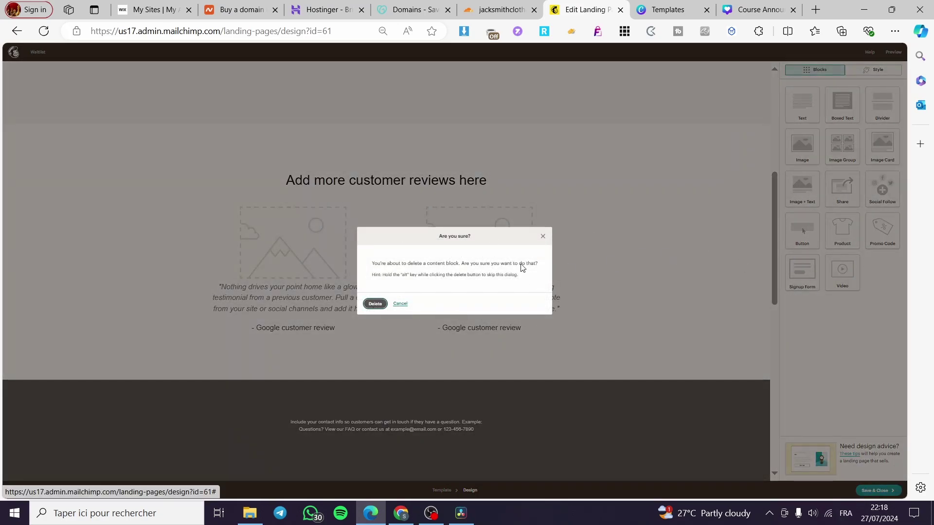
key("Return")
left_click(566, 176)
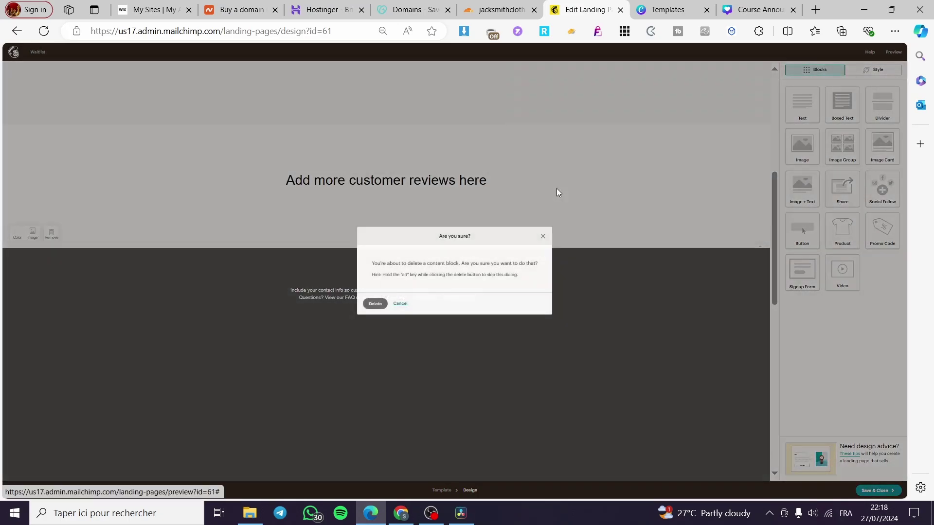
key("Return")
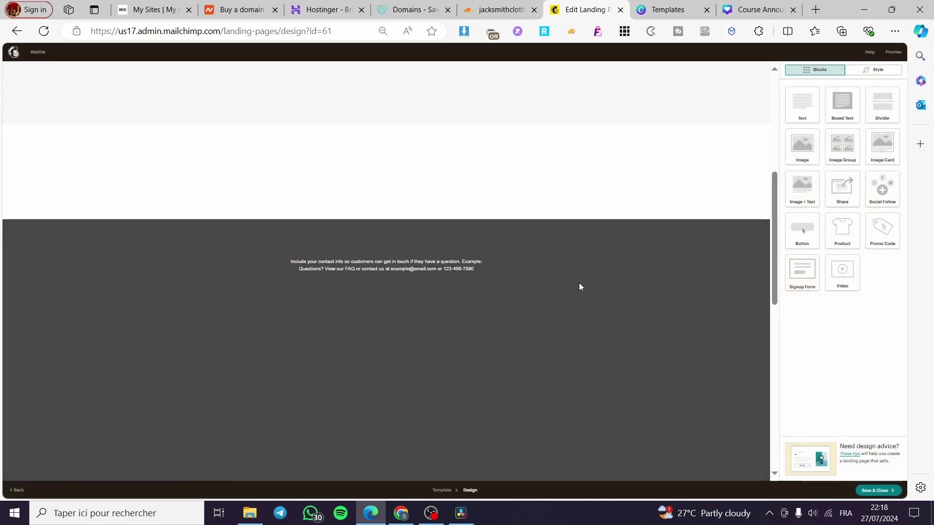
Step: Delete the "Tell your customers about how great your product is" text block from the header
scroll(526, 339, "up", 6)
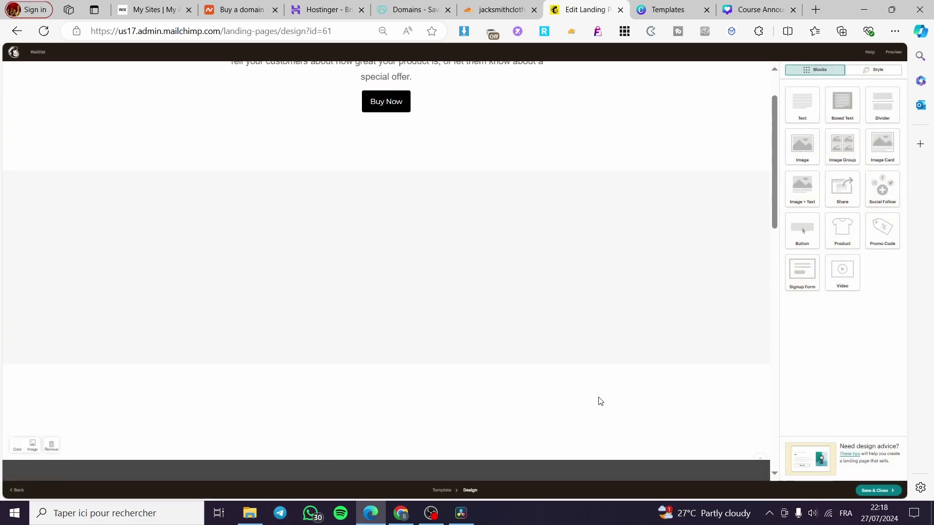
left_click(569, 120)
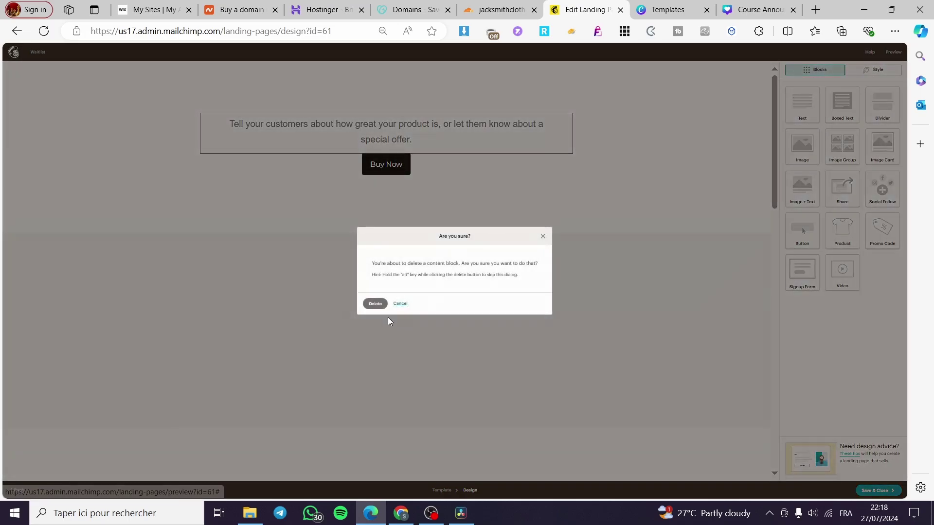
key("Return")
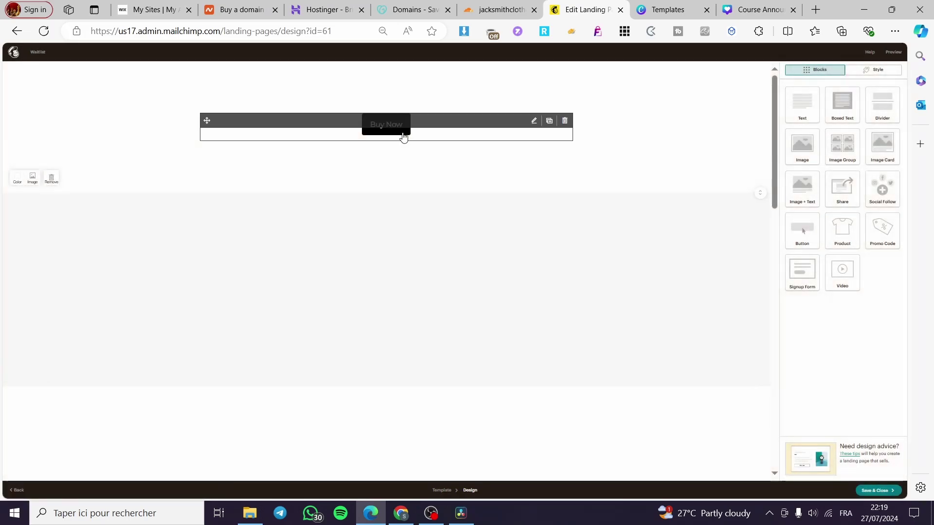
Step: Delete the Buy Now button and remove the emptied header section, leaving the divider settings unchanged
left_click(403, 136)
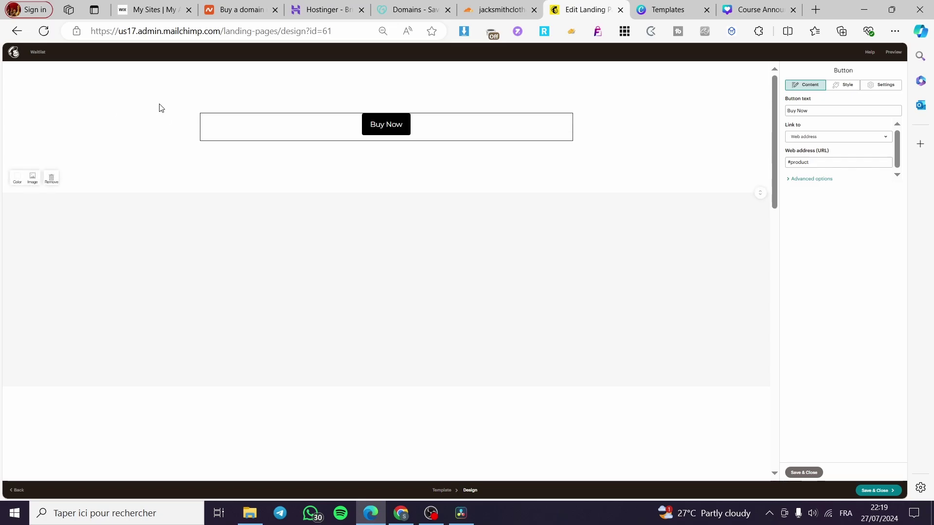
left_click(799, 472)
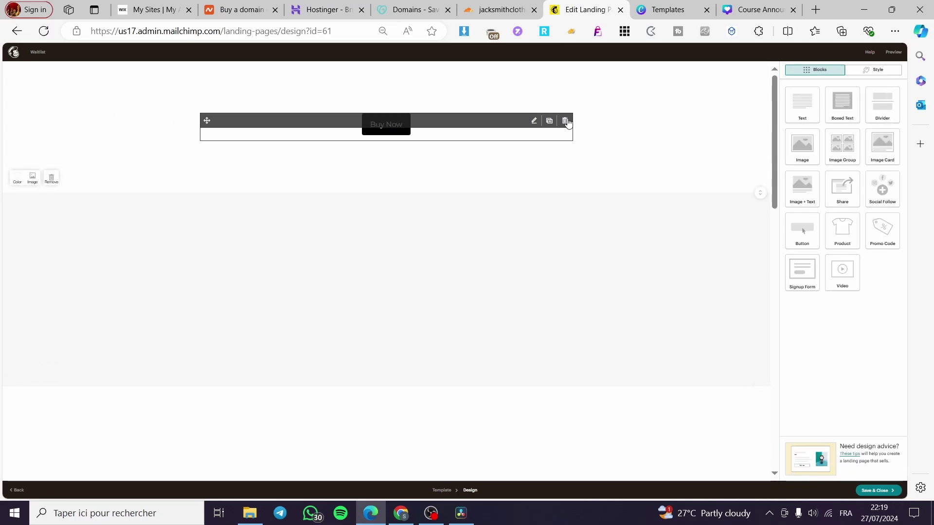
left_click(565, 121)
left_click(375, 304)
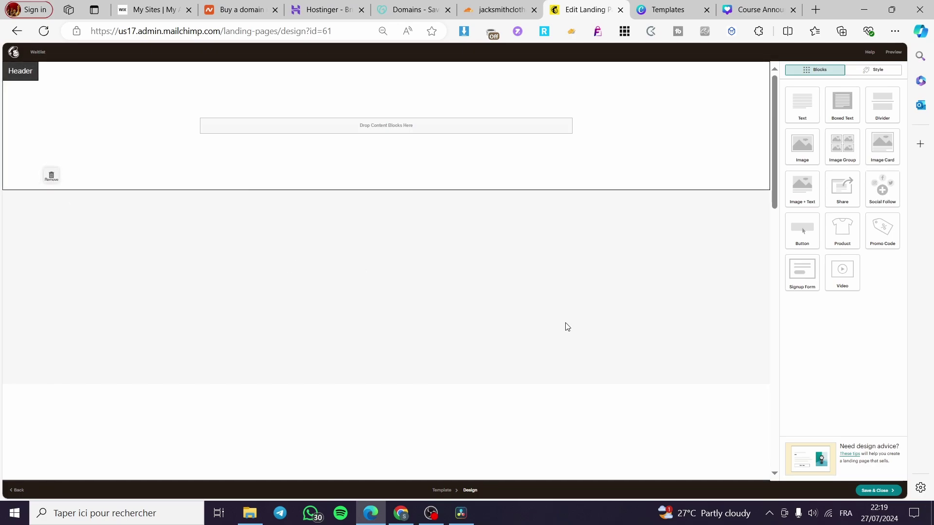
left_click(645, 289)
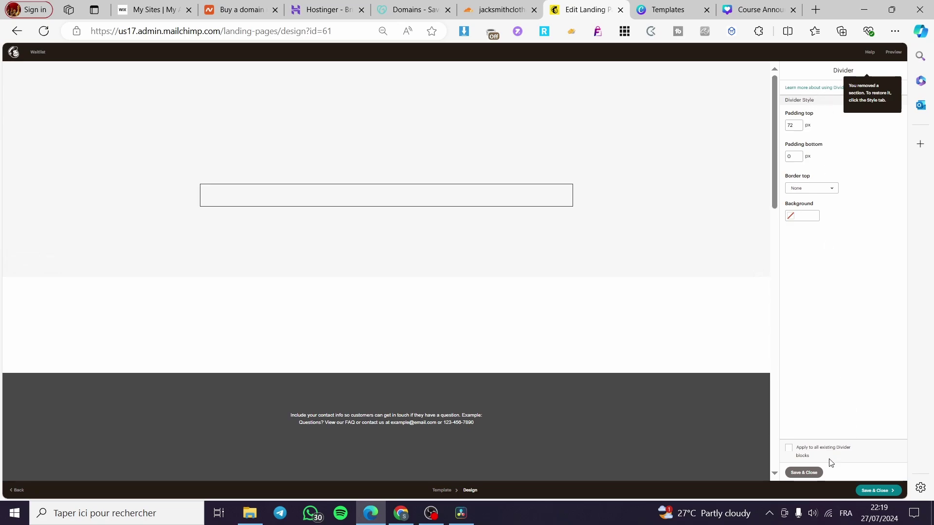
left_click(804, 472)
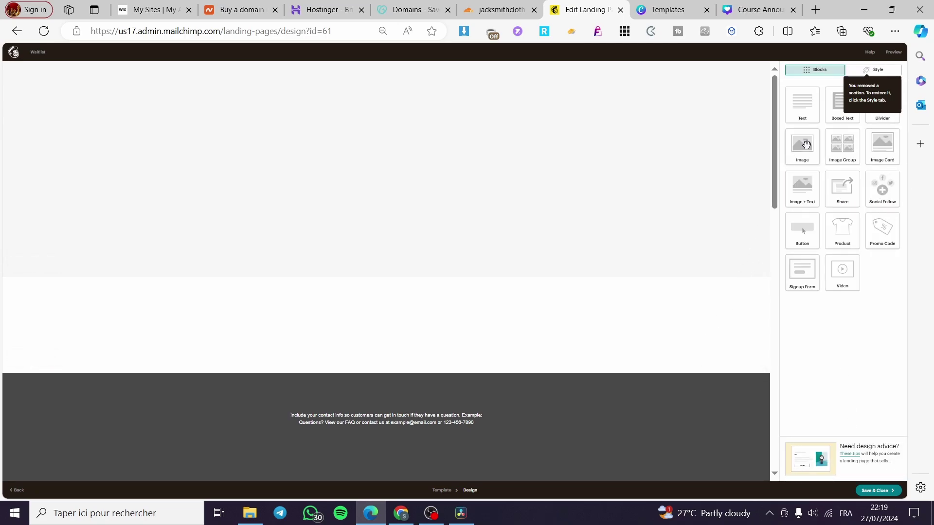
Step: Add an empty Image block to the first remaining section of the landing page
left_click_drag(802, 146, 321, 131)
left_click_drag(160, 216, 140, 256)
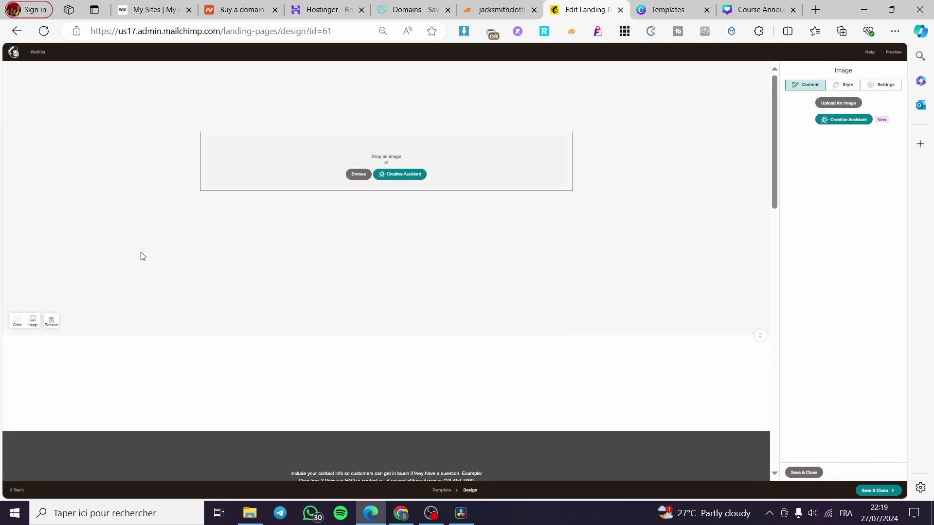
key("ctrl+plus")
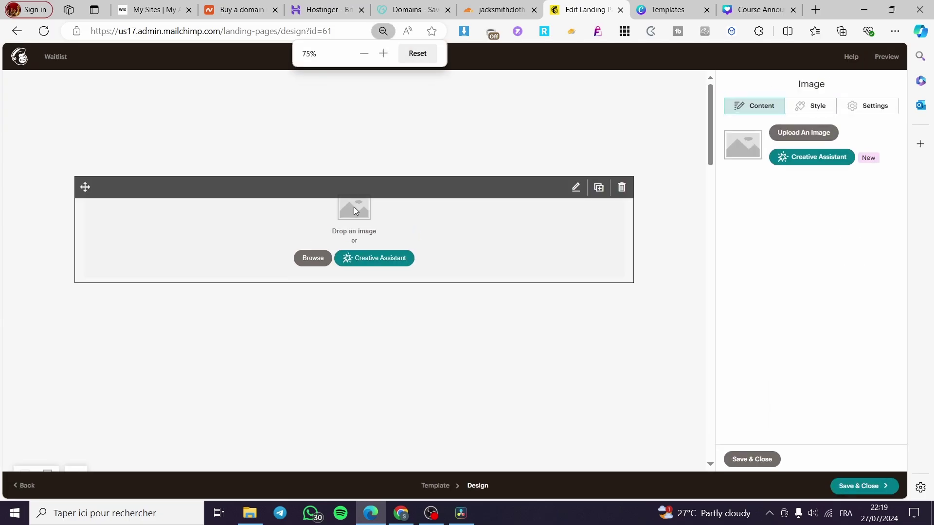
Step: Fill the Image block with Course Announcement Instagram Post.png uploaded from the Downloads folder and save the block
left_click(315, 260)
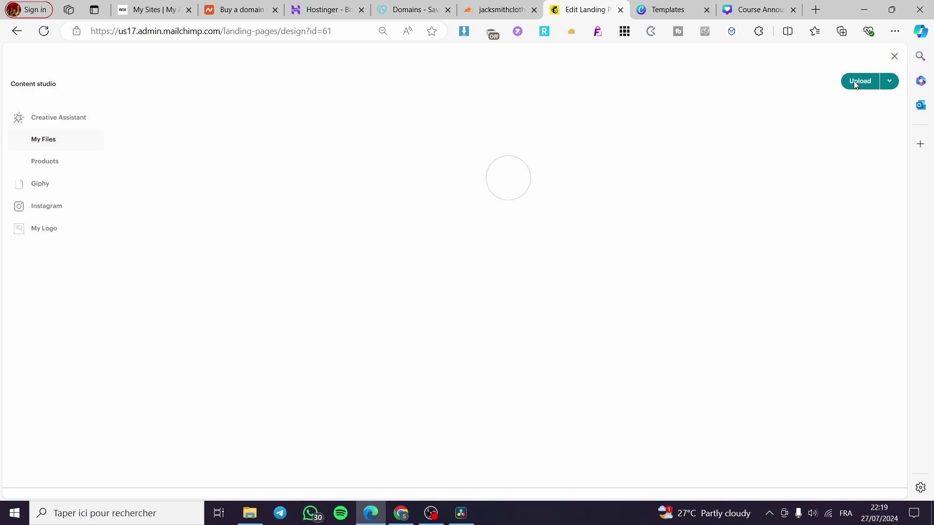
key("ctrl+plus")
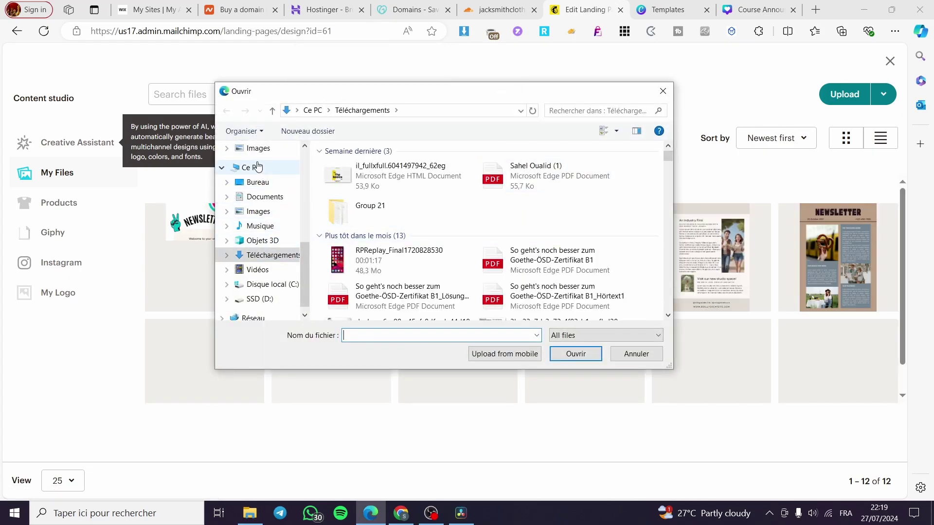
scroll(270, 253, "up", 3)
scroll(262, 244, "up", 4)
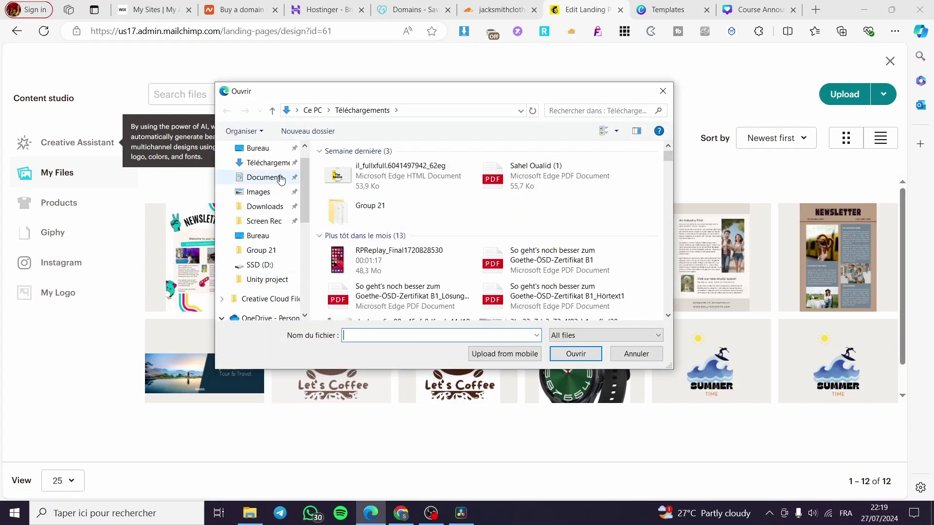
left_click(265, 207)
left_click(343, 191)
double_click(343, 191)
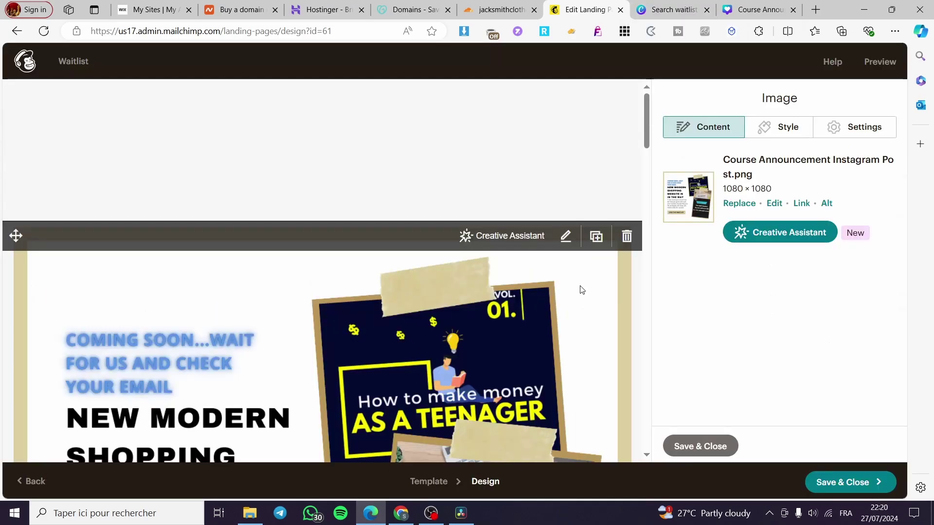
scroll(565, 294, "down", 8)
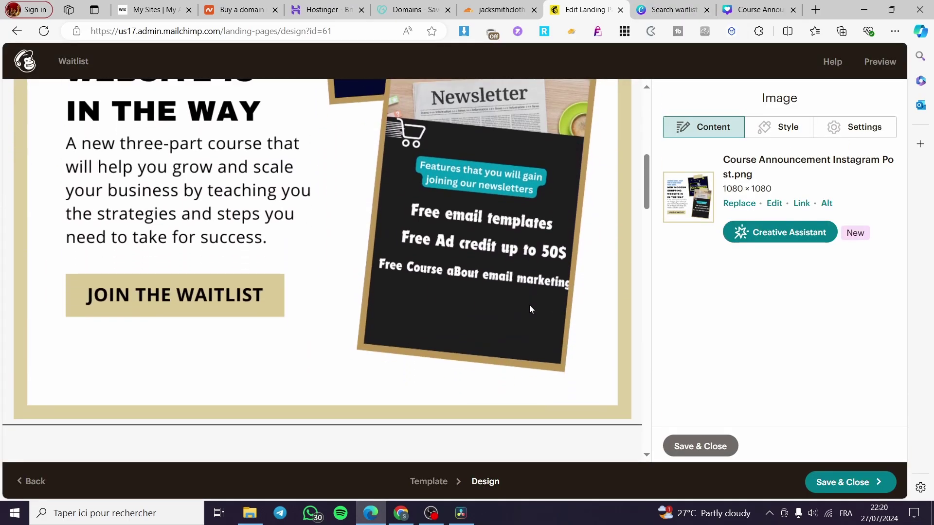
scroll(210, 307, "down", 6)
scroll(209, 300, "up", 6)
left_click(706, 453)
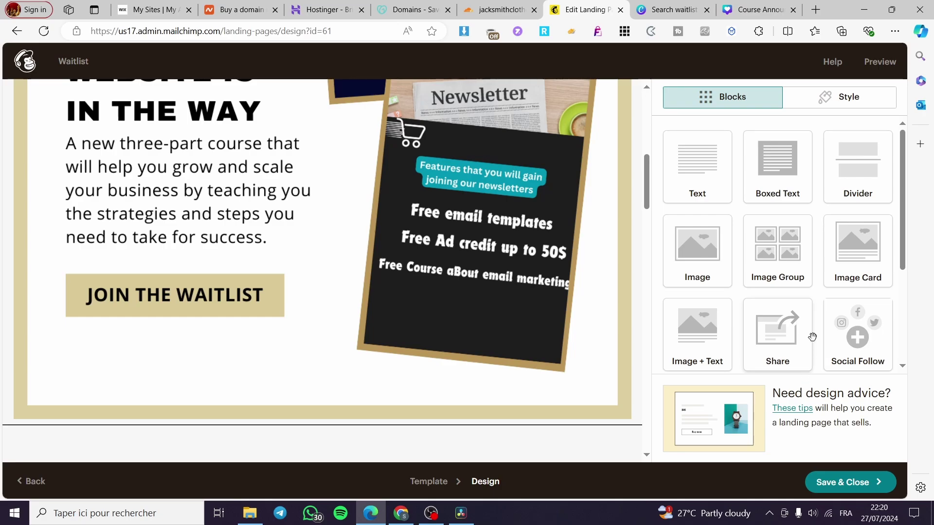
Step: Add a Signup Form block directly below the waitlist image
scroll(856, 258, "down", 3)
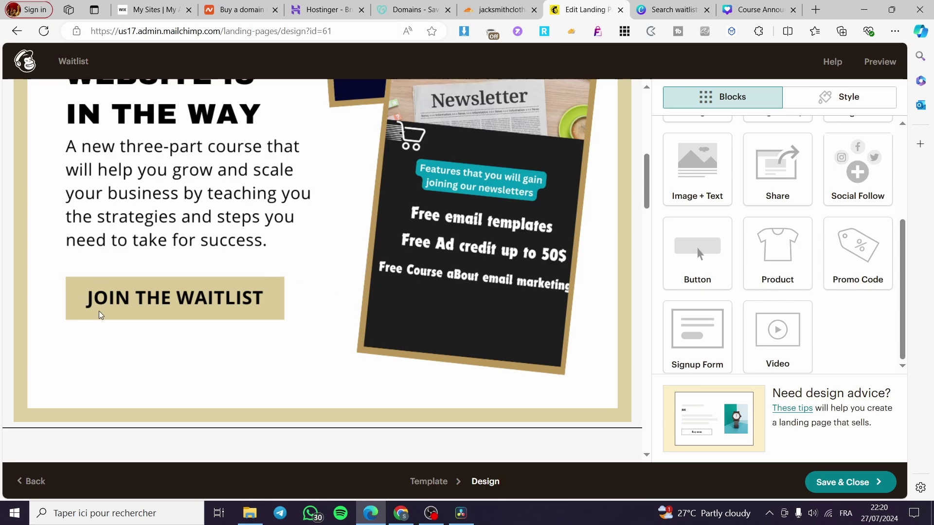
scroll(400, 283, "up", 5)
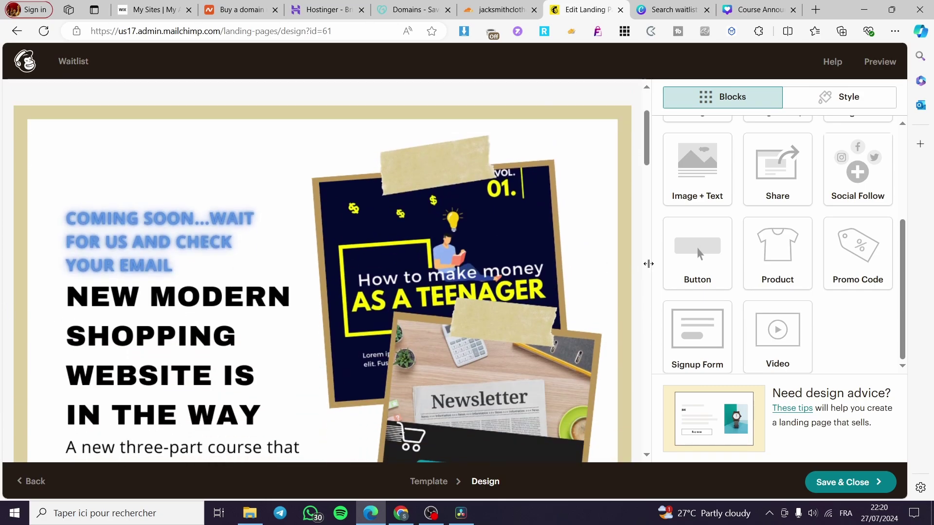
scroll(341, 268, "down", 5)
left_click_drag(699, 337, 329, 427)
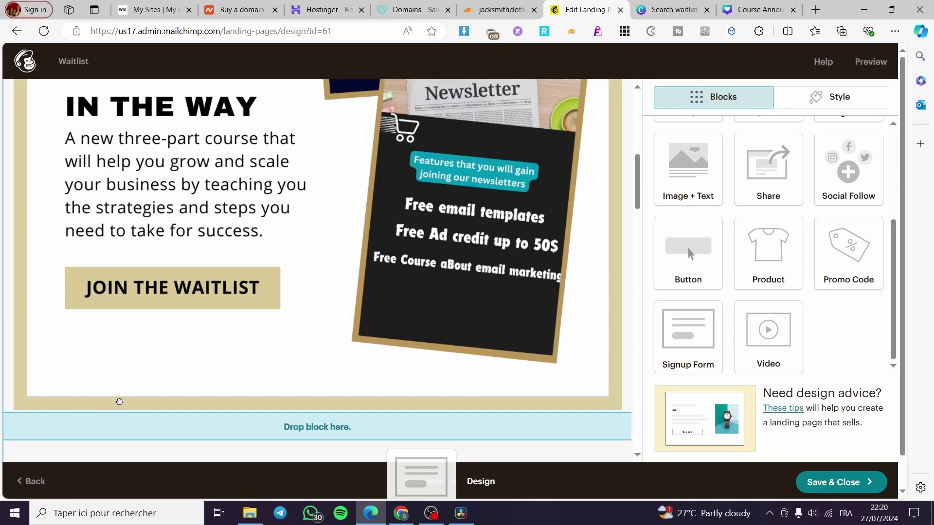
left_click_drag(507, 467, 269, 317)
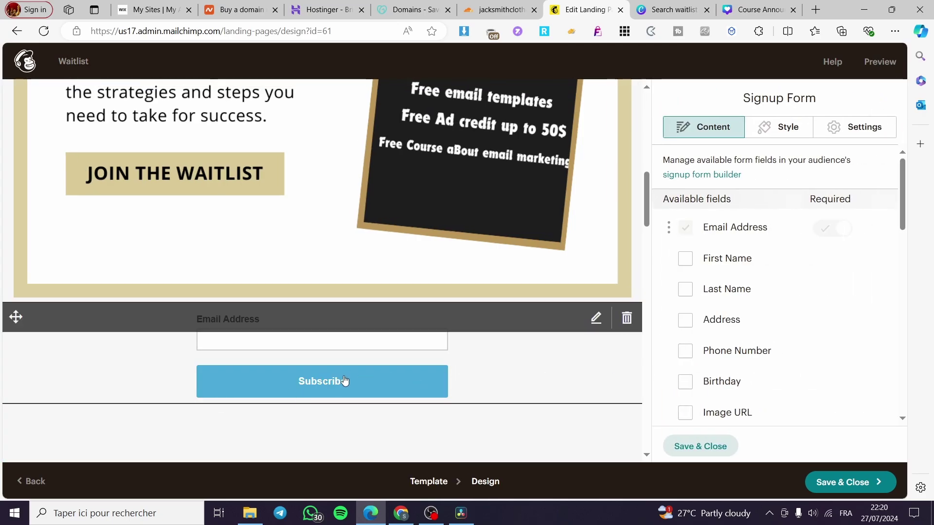
left_click(387, 346)
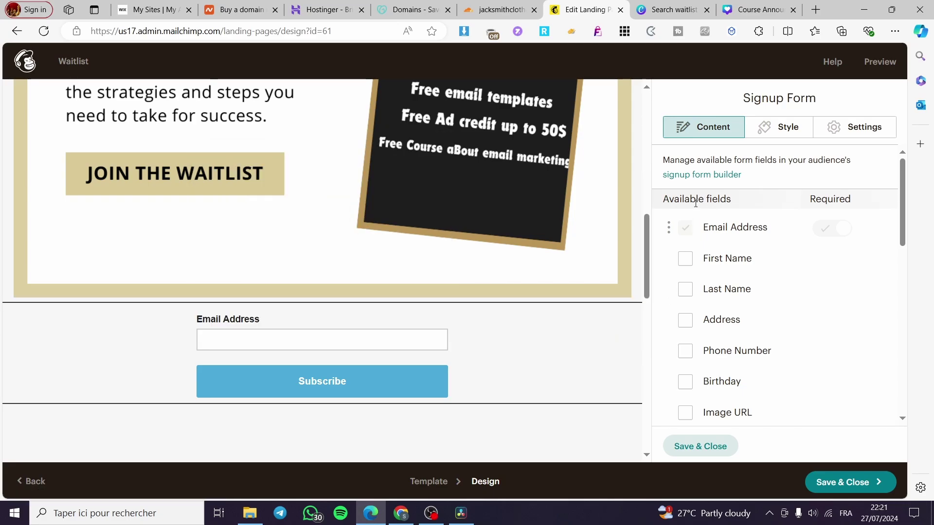
Step: Include a required First Name field in the signup form, leaving Last Name out
left_click(687, 261)
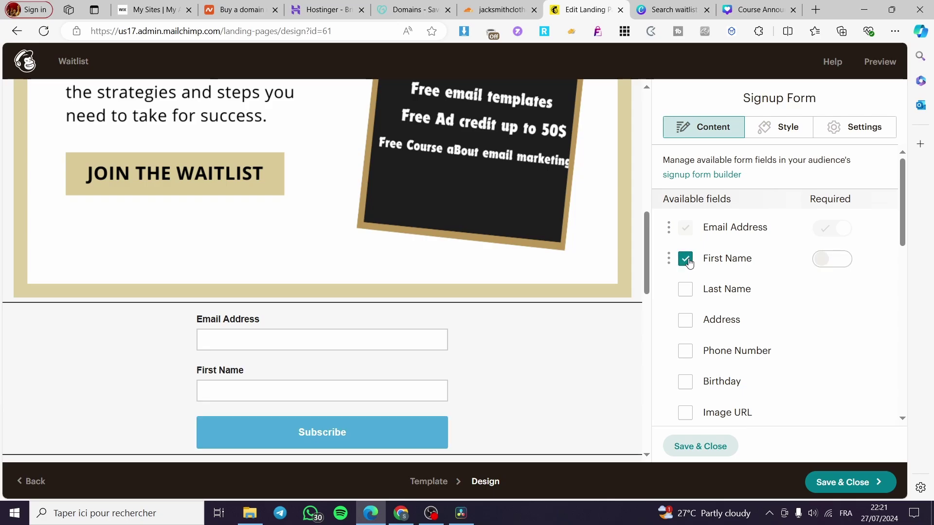
left_click(685, 290)
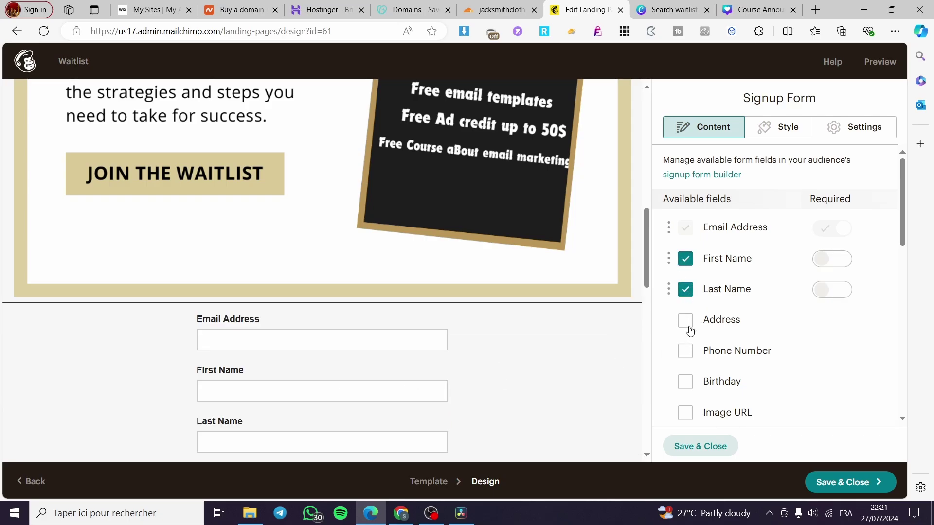
scroll(690, 336, "down", 1)
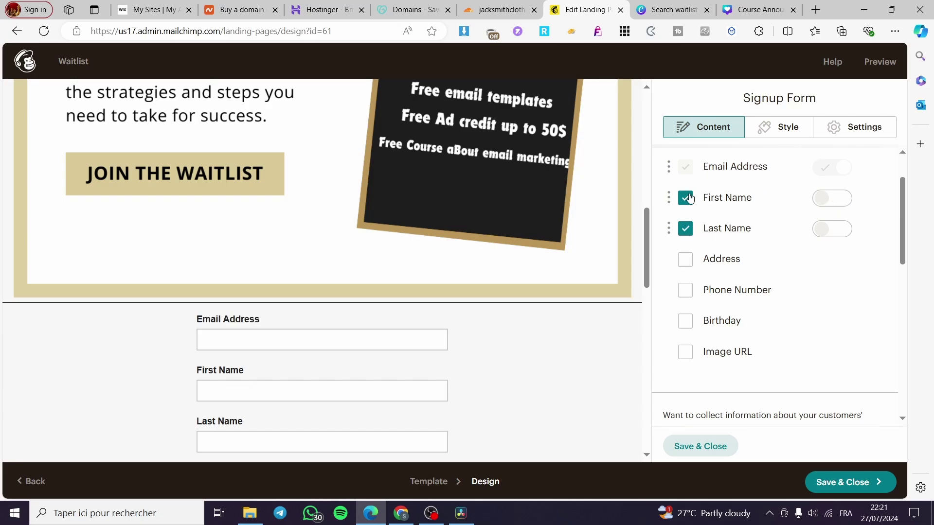
left_click(686, 228)
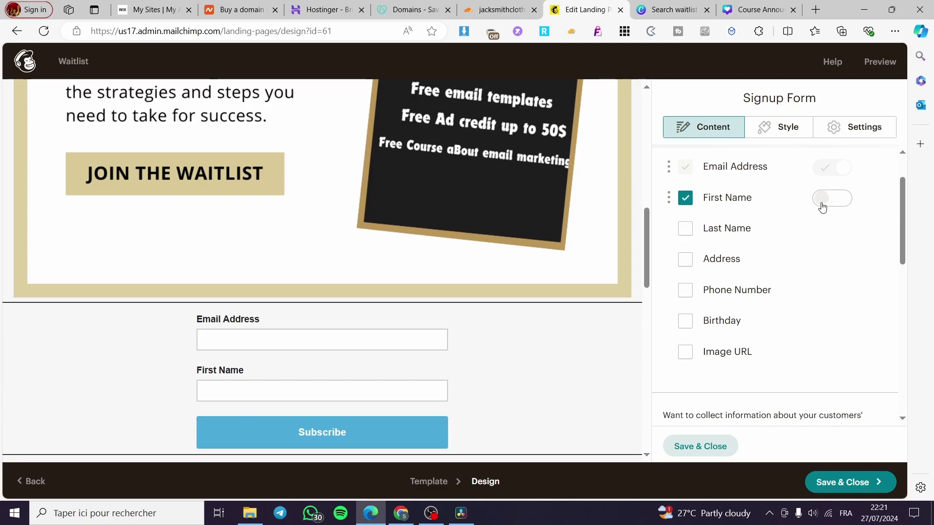
left_click(829, 200)
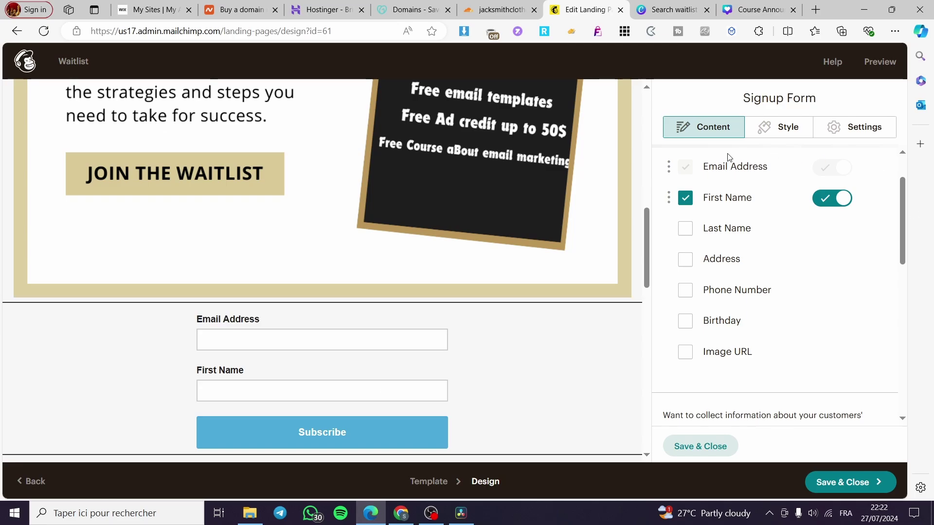
Step: Set the signup form's button text to "Join the wait list HERE"
scroll(784, 208, "down", 6)
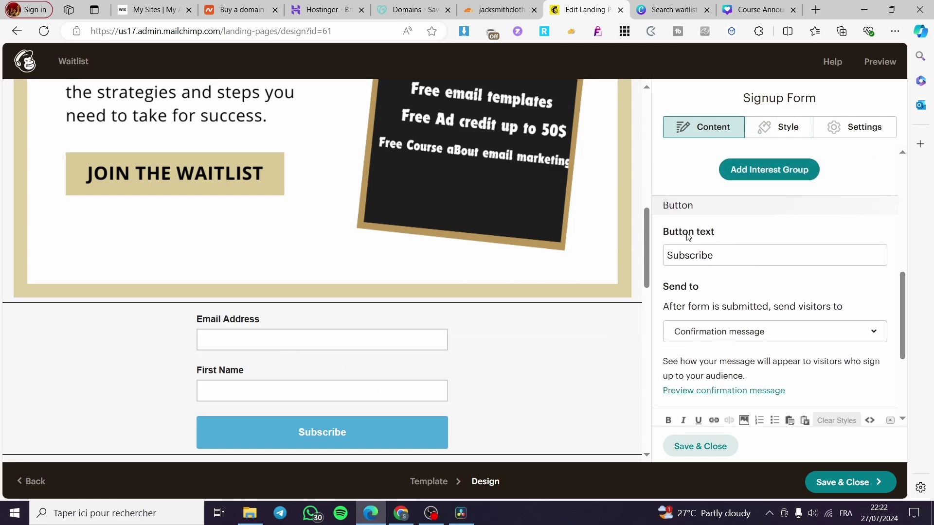
left_click(731, 257)
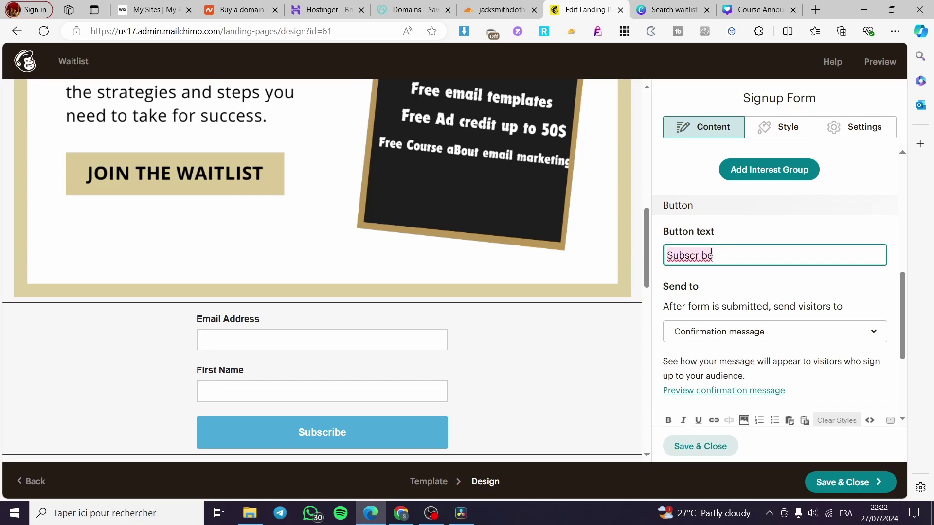
type("J")
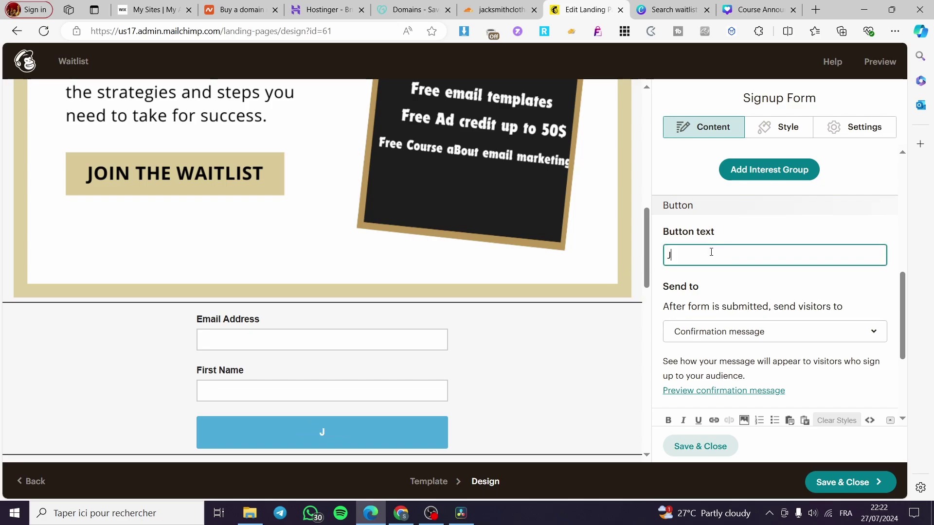
type("oin the ")
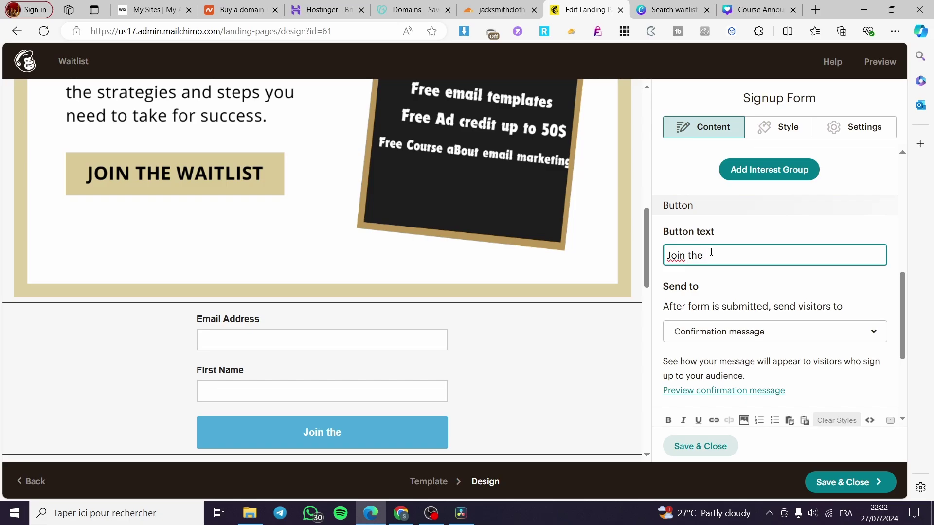
type("wait li")
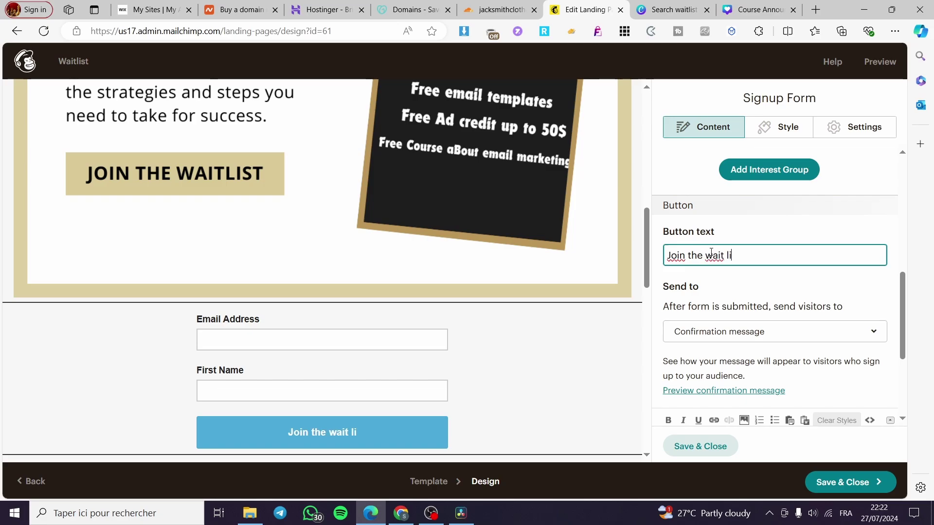
type("st HERE")
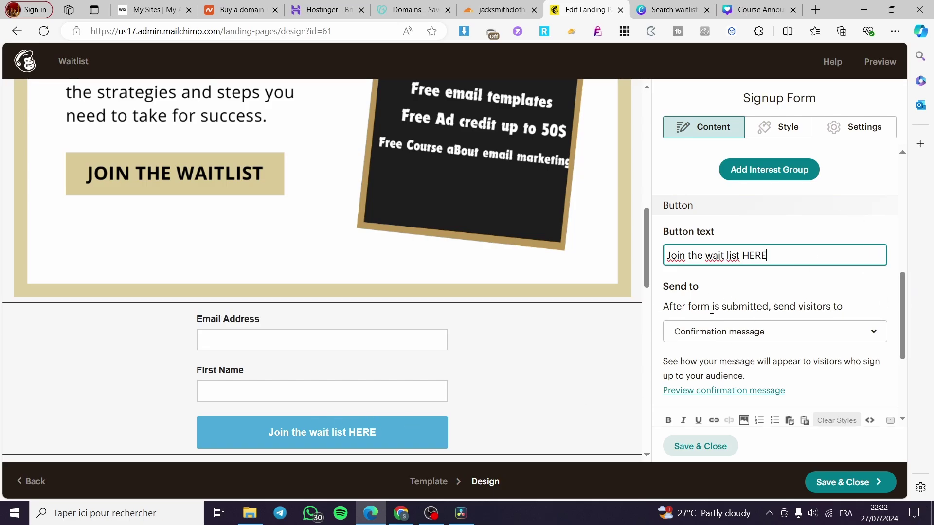
Step: Choose Confirmation message as what visitors are sent to after submitting the signup form
scroll(814, 313, "down", 1)
left_click(819, 282)
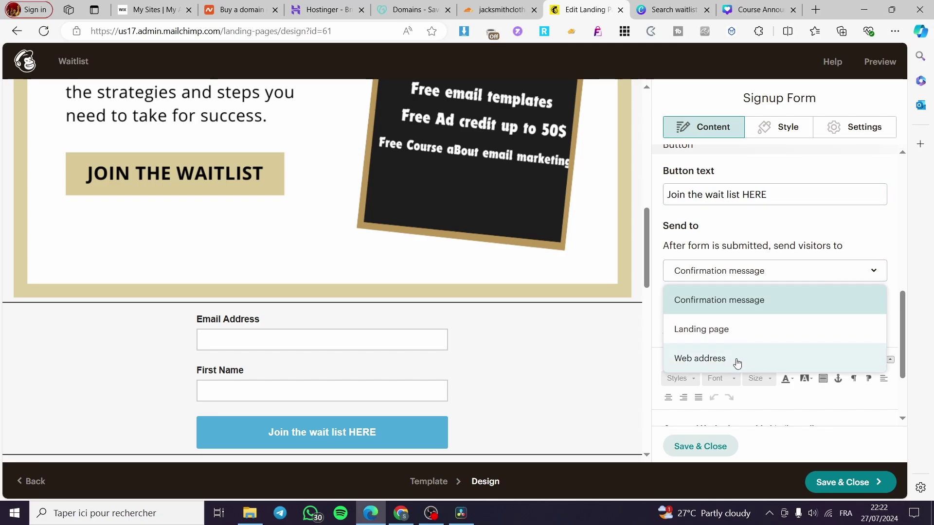
left_click(809, 302)
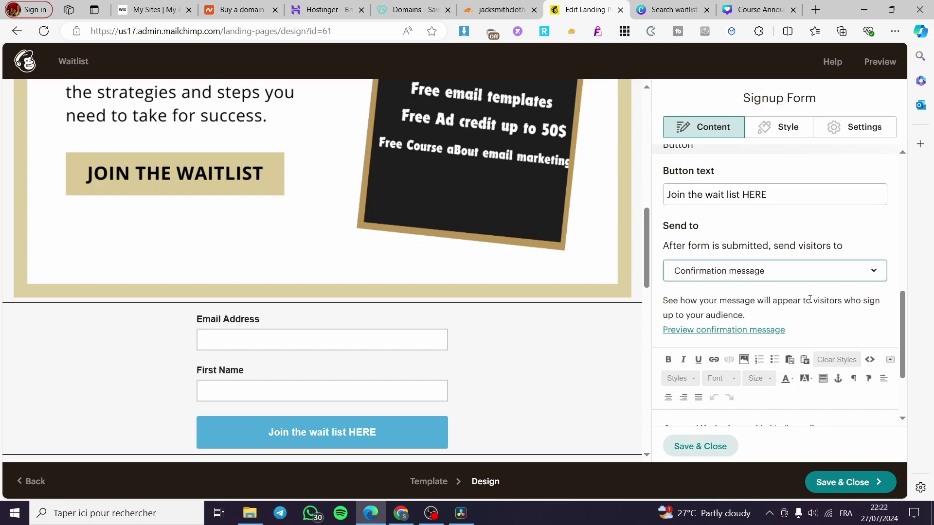
Step: Replace "audience" in the form's confirmation message with "Waitlist you will be notified once were are live"
scroll(778, 311, "down", 2)
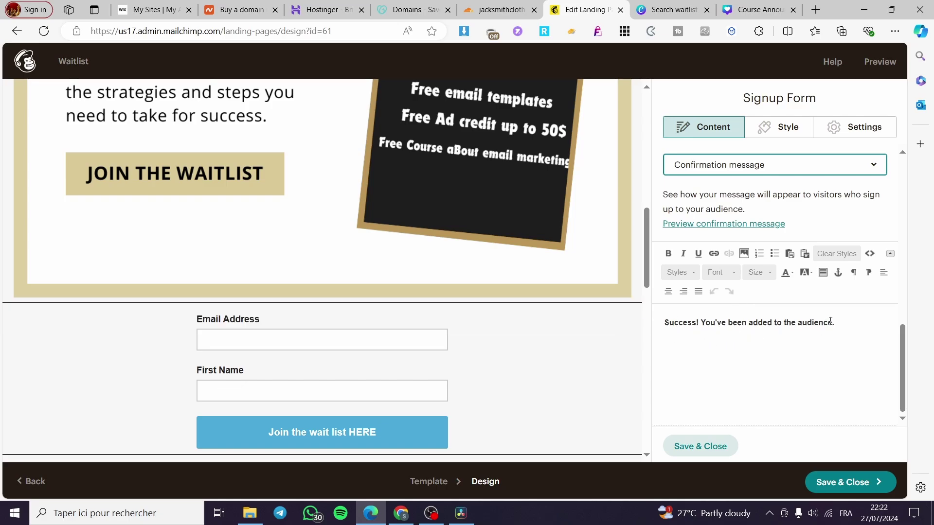
double_click(817, 323)
type("WA")
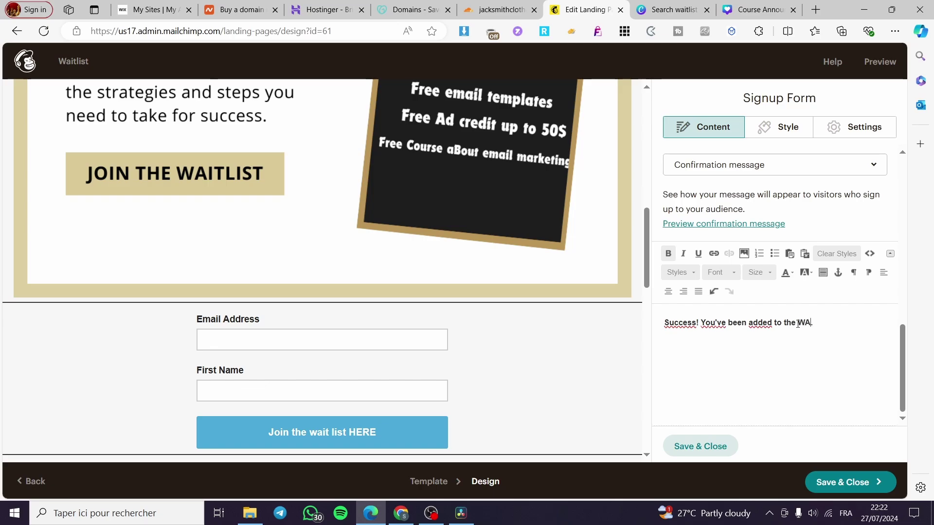
type("I")
key("BackSpace")
key("BackSpace")
type("ai")
key("BackSpace")
key("BackSpace")
type("be notifie")
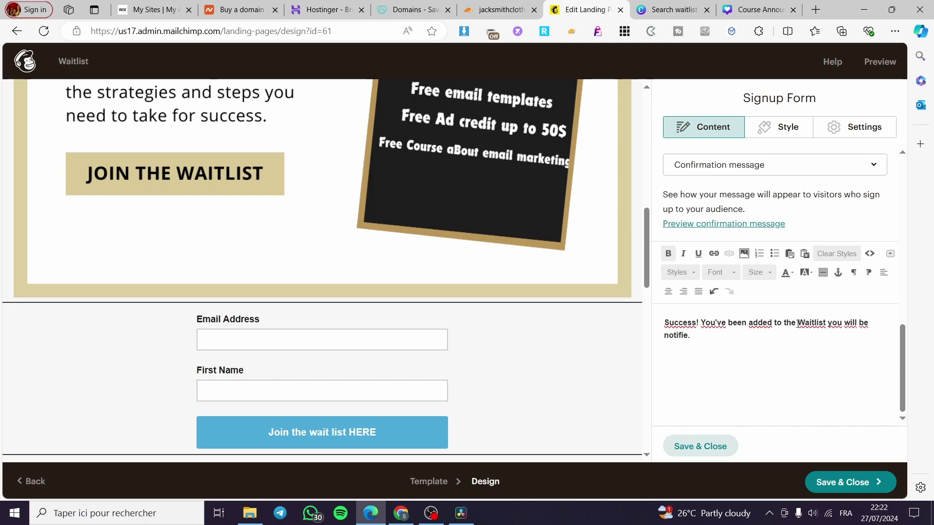
type("d once were are live")
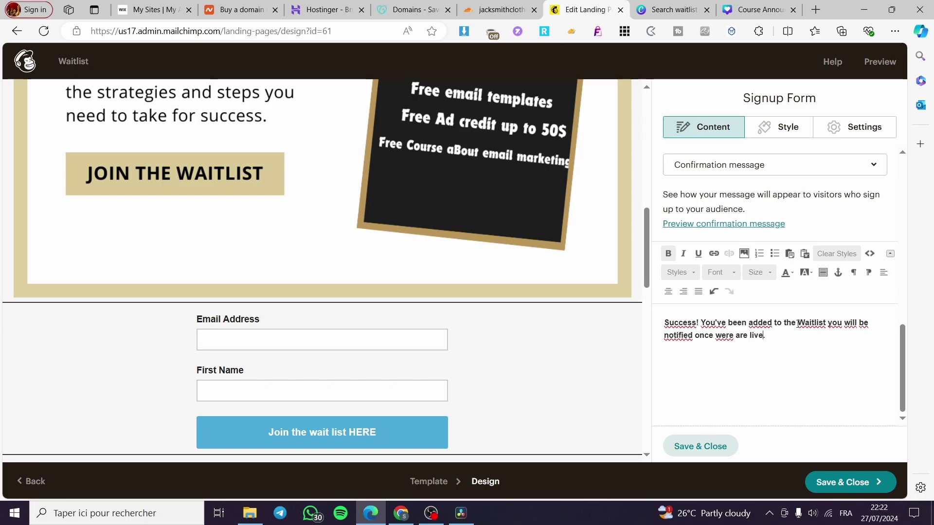
Step: Change "live" to "LIVE" in the confirmation message and save the signup form block
key("shift+Left")
key("shift+Left")
key("shift+Left")
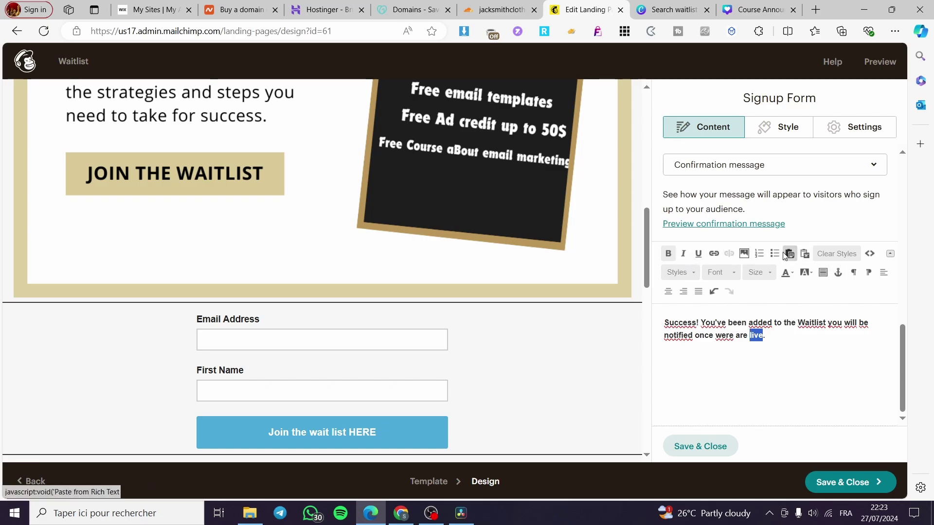
left_click(668, 254)
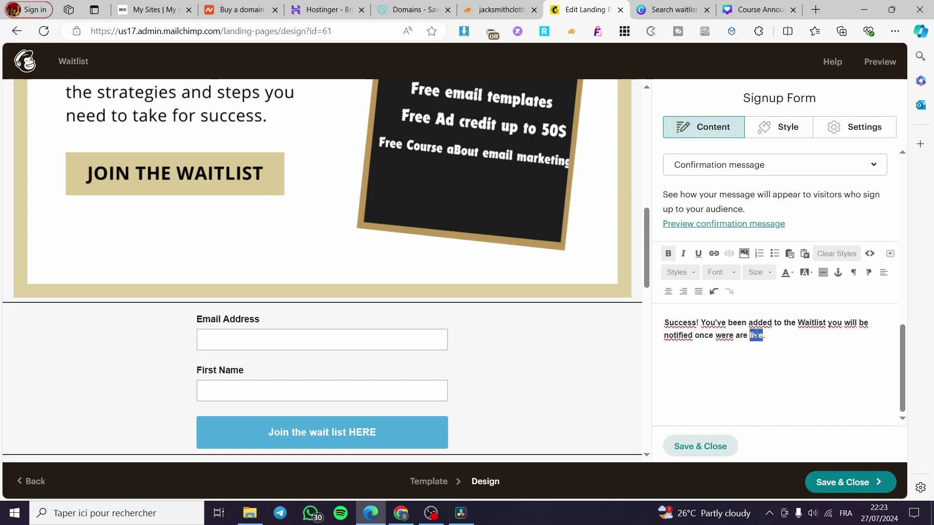
type("LIVE")
left_click(691, 447)
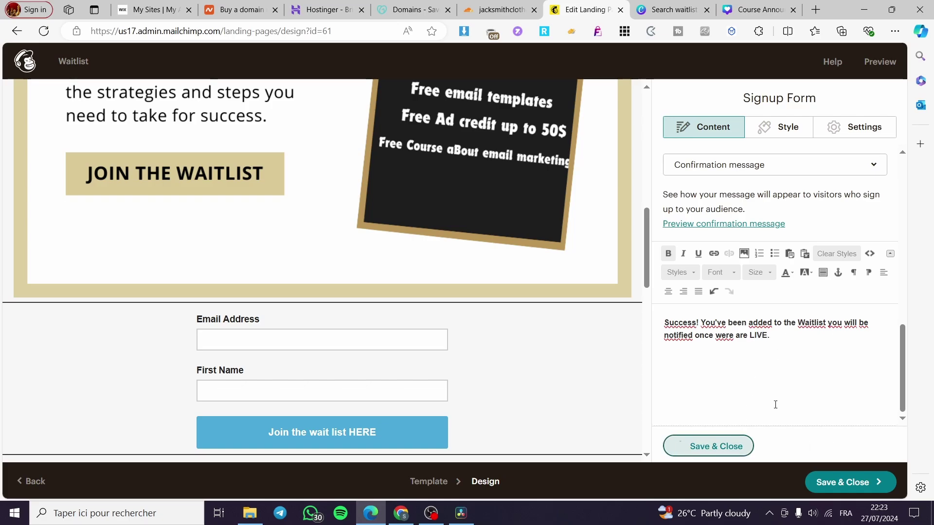
Step: Save and publish the Waitlist landing page, and open its public link
scroll(439, 262, "up", 10)
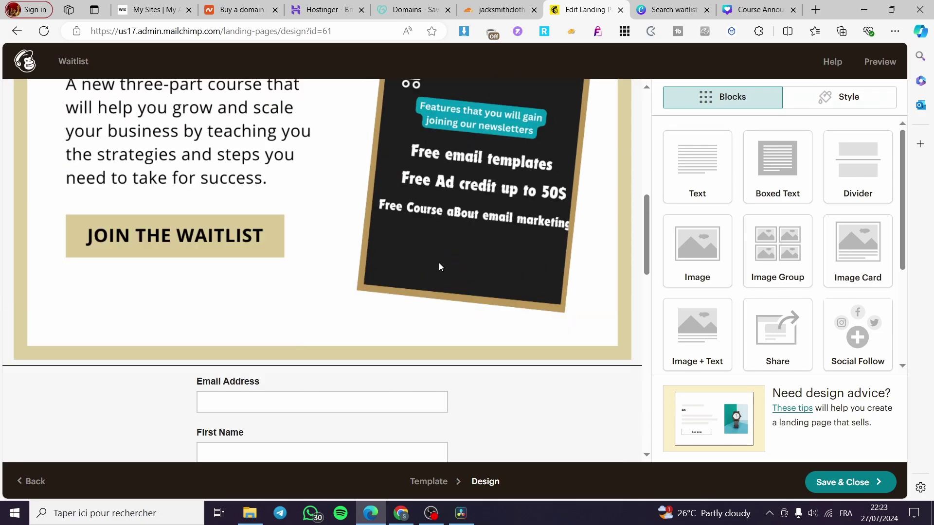
left_click(780, 485)
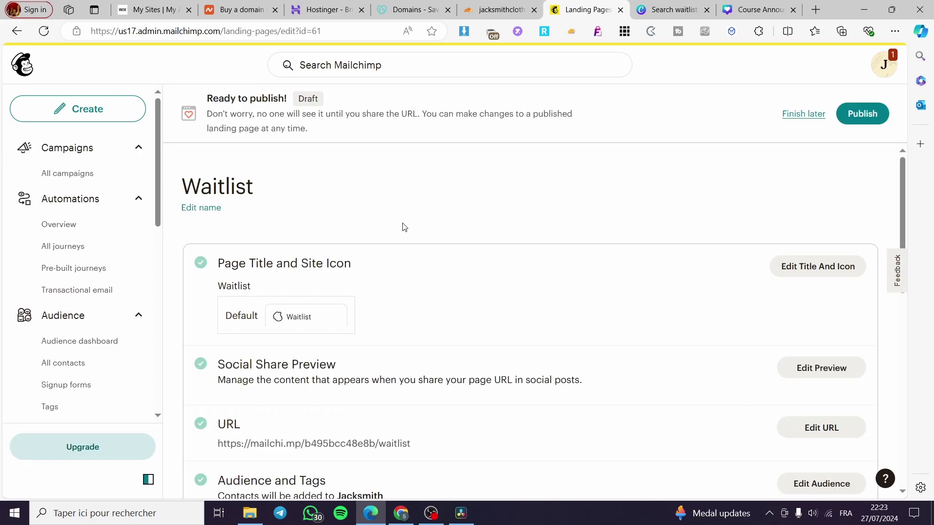
left_click(862, 114)
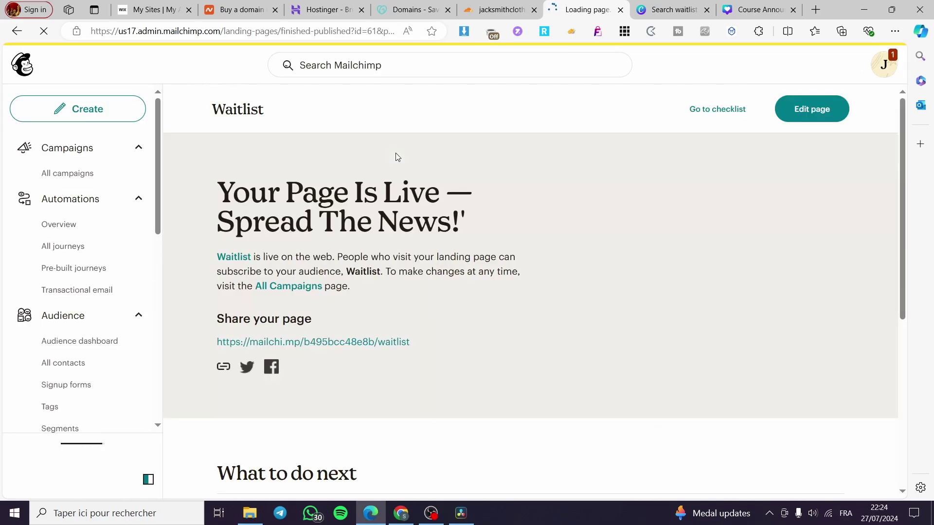
left_click(256, 342)
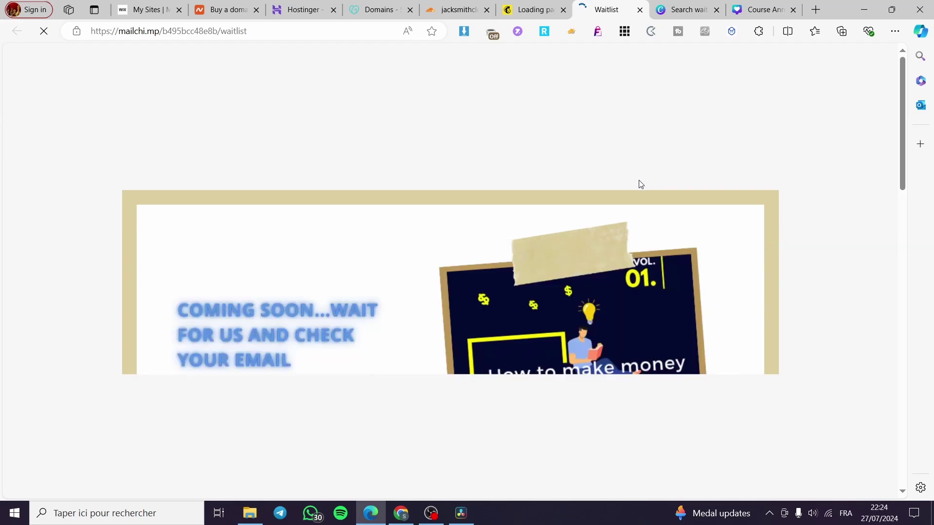
Step: Examine the live Waitlist page from the coming-soon graphic down to the signup form, and close the page
scroll(640, 184, "down", 6)
scroll(634, 160, "down", 6)
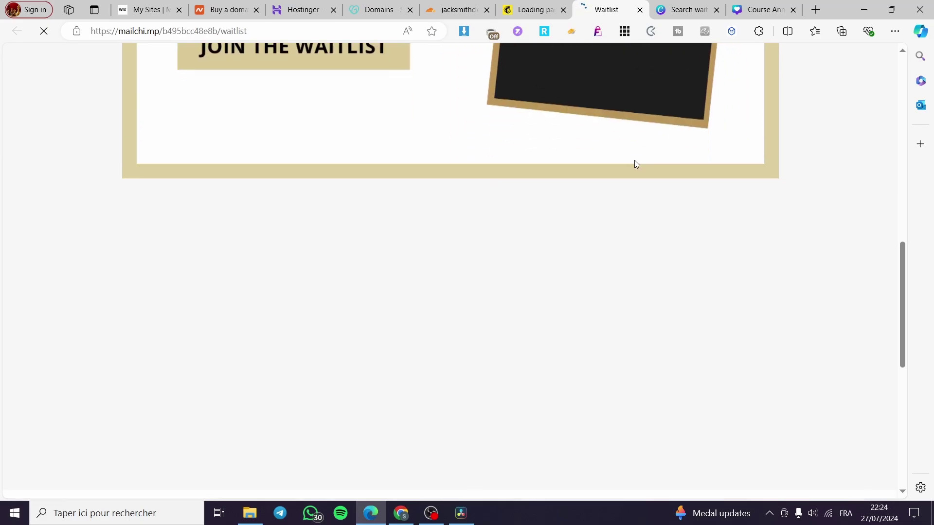
scroll(504, 267, "down", 4)
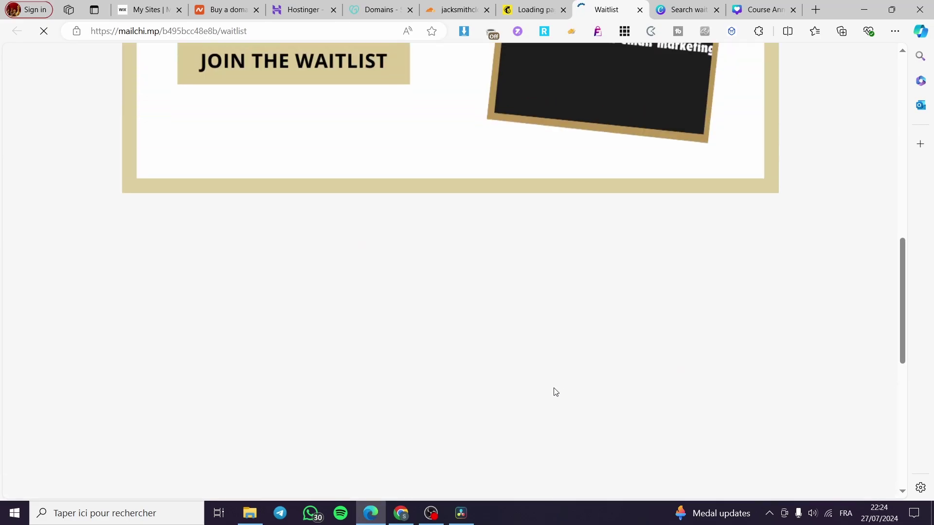
scroll(535, 386, "up", 3)
scroll(477, 355, "down", 5)
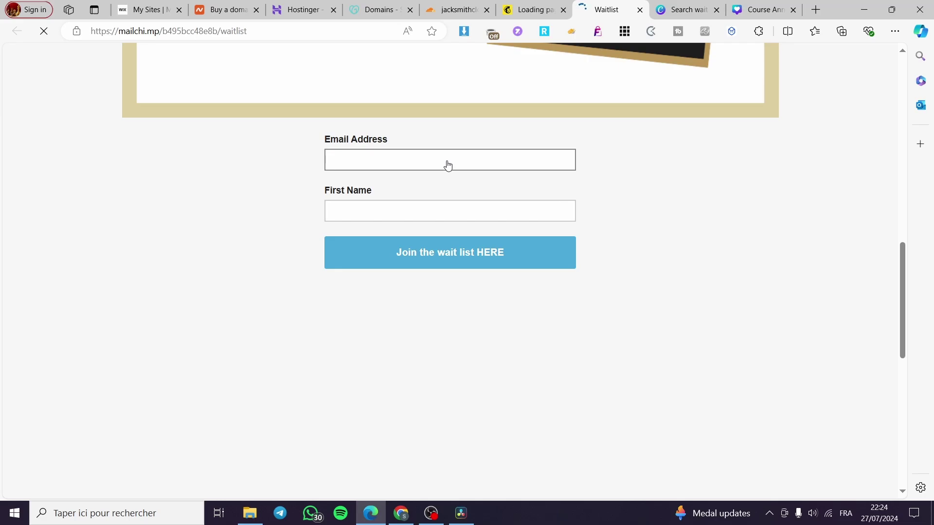
scroll(667, 210, "up", 5)
left_click(640, 11)
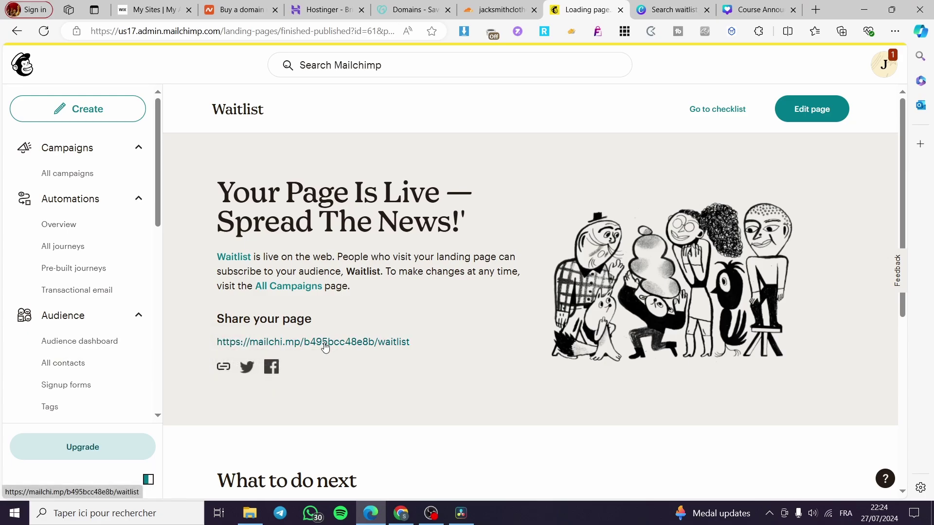
Step: Review the suggested follow-ups for the published Waitlist page and open the list of all audience contacts
scroll(341, 346, "down", 5)
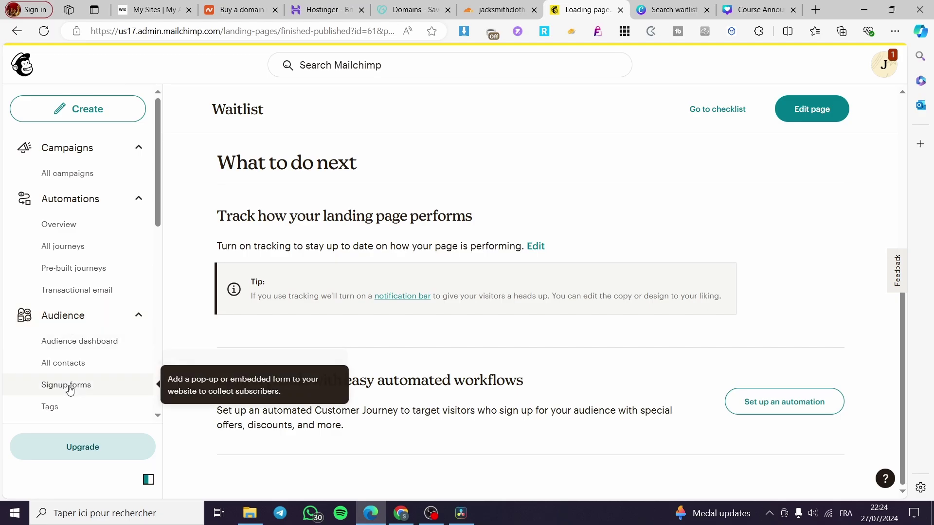
scroll(42, 316, "down", 2)
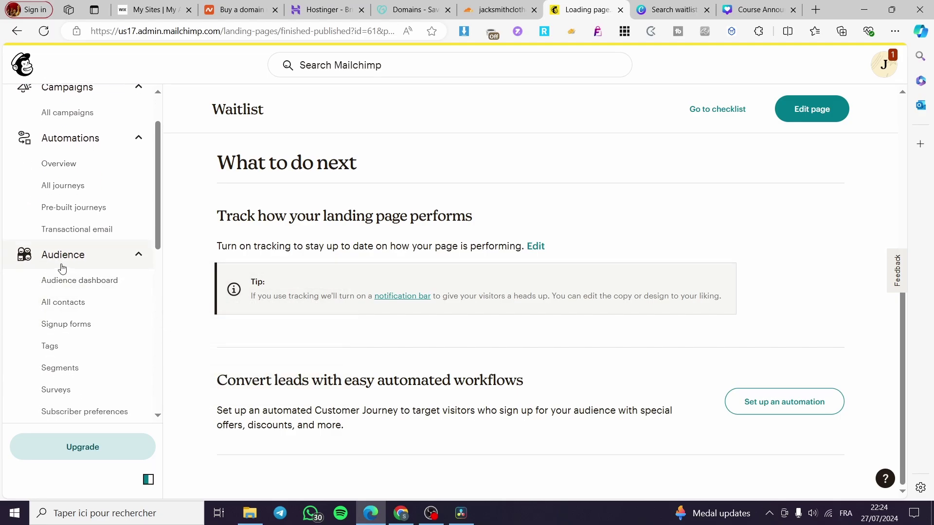
left_click(72, 302)
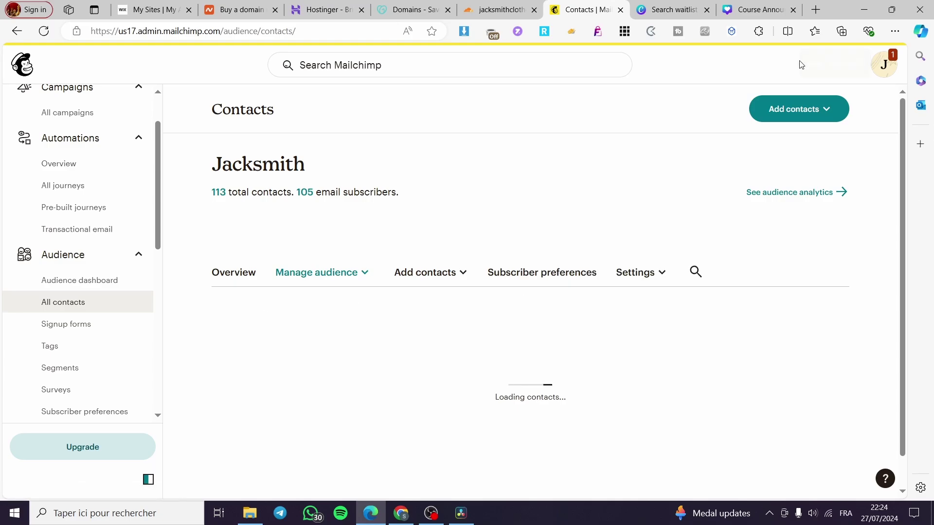
Step: View the Import contacts page for the audience and return to the contacts list
left_click(821, 109)
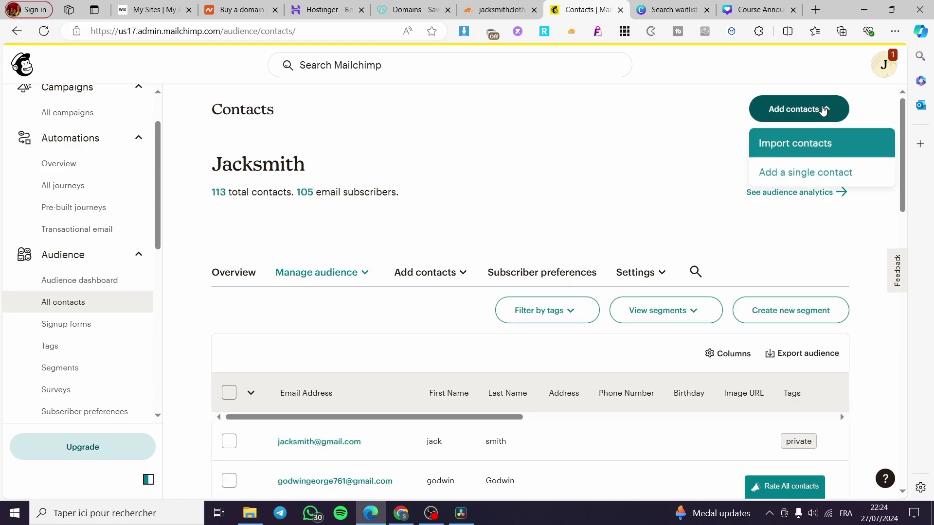
left_click(816, 145)
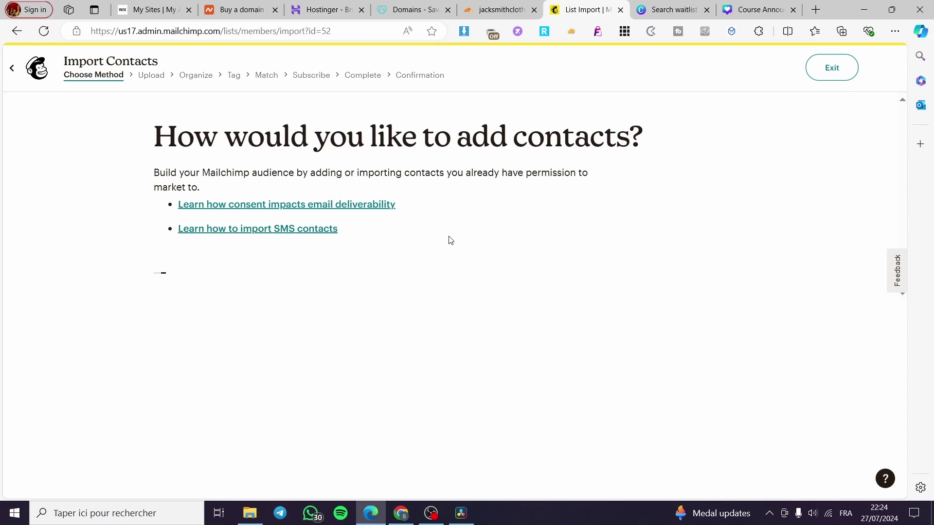
left_click(14, 70)
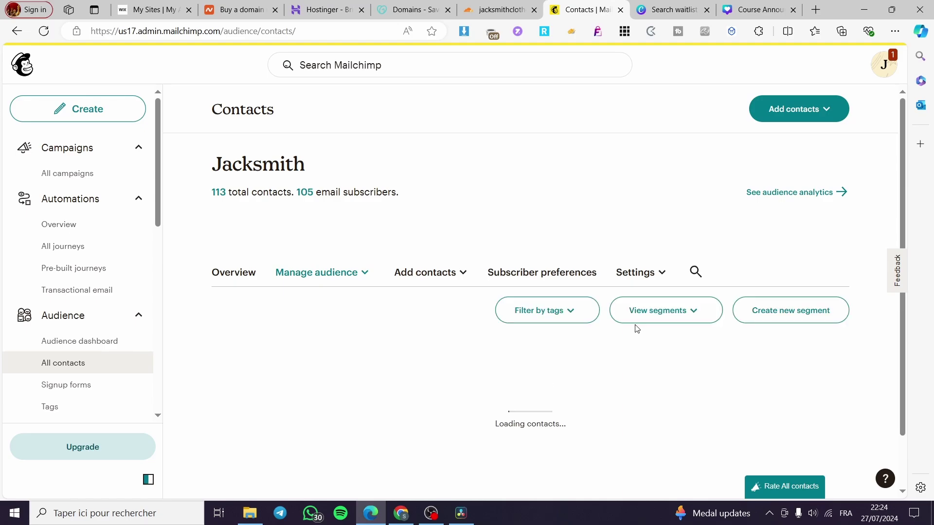